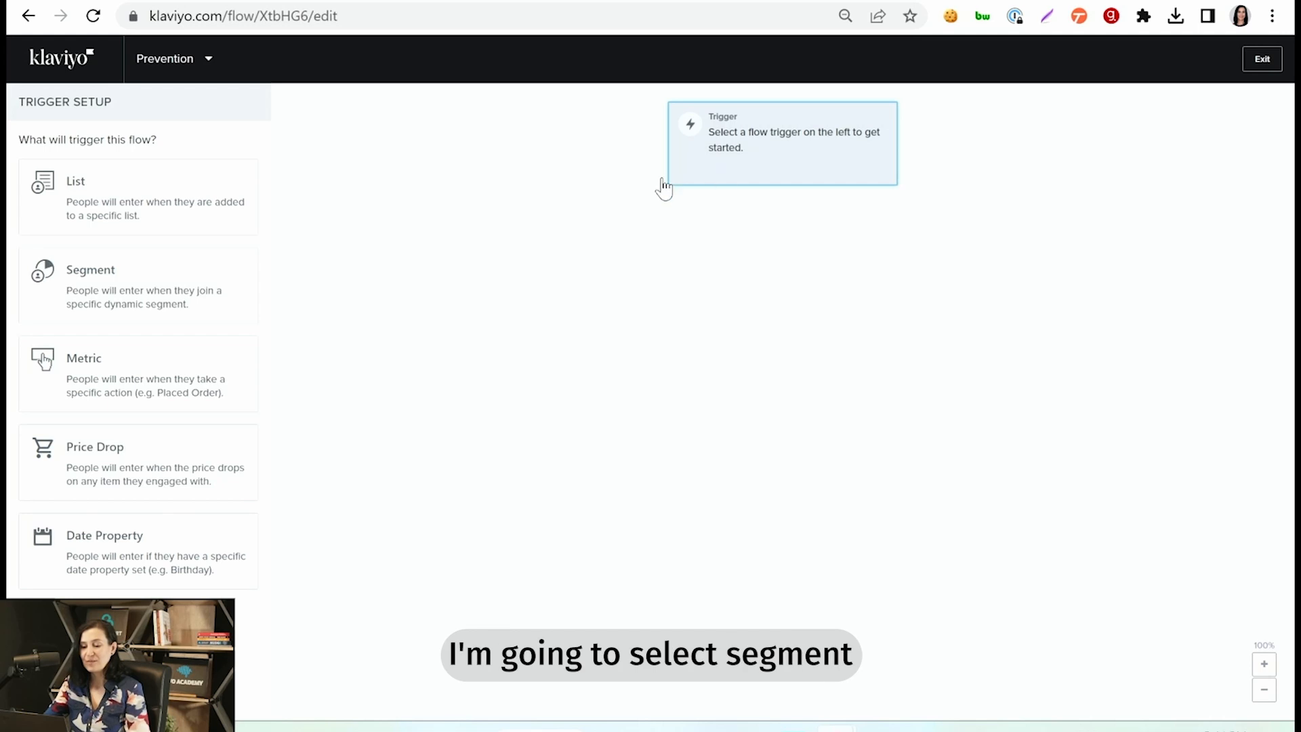
# Step: Set the flow to trigger when someone joins the "About to dump you" segment
pyautogui.click(115, 298)
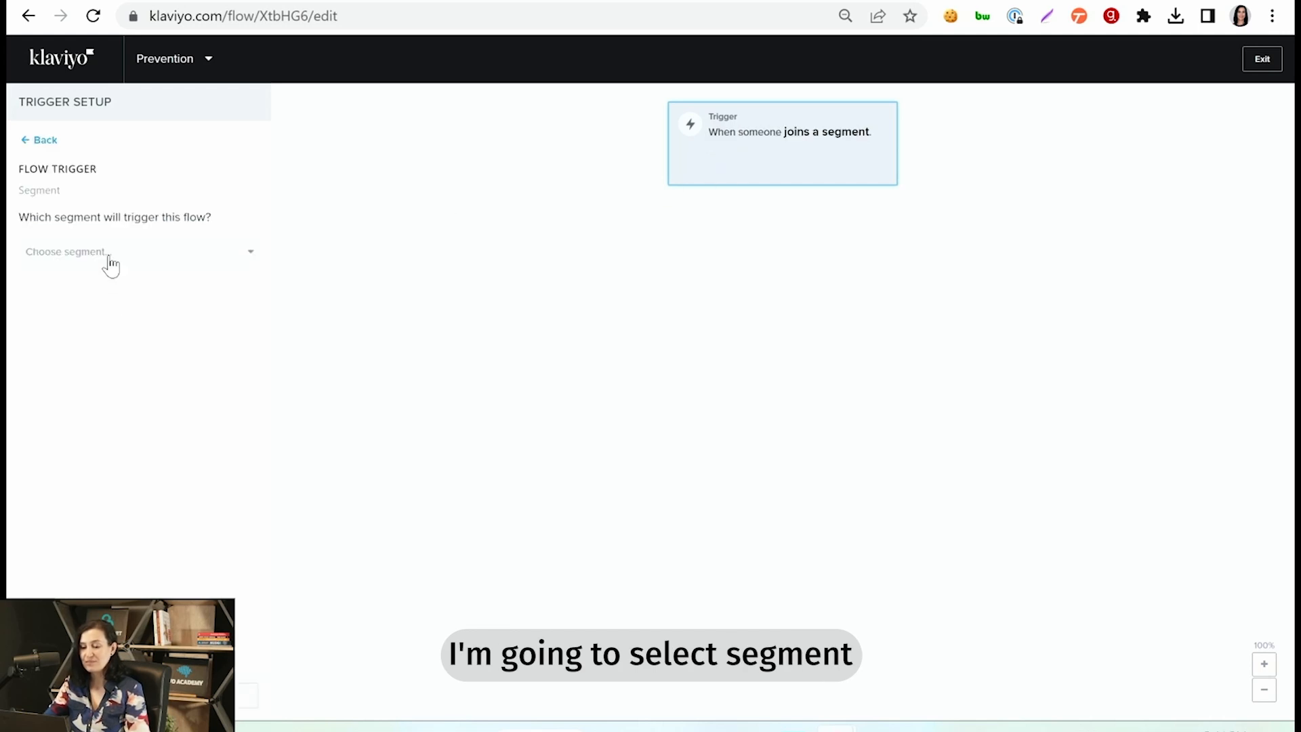
pyautogui.click(107, 260)
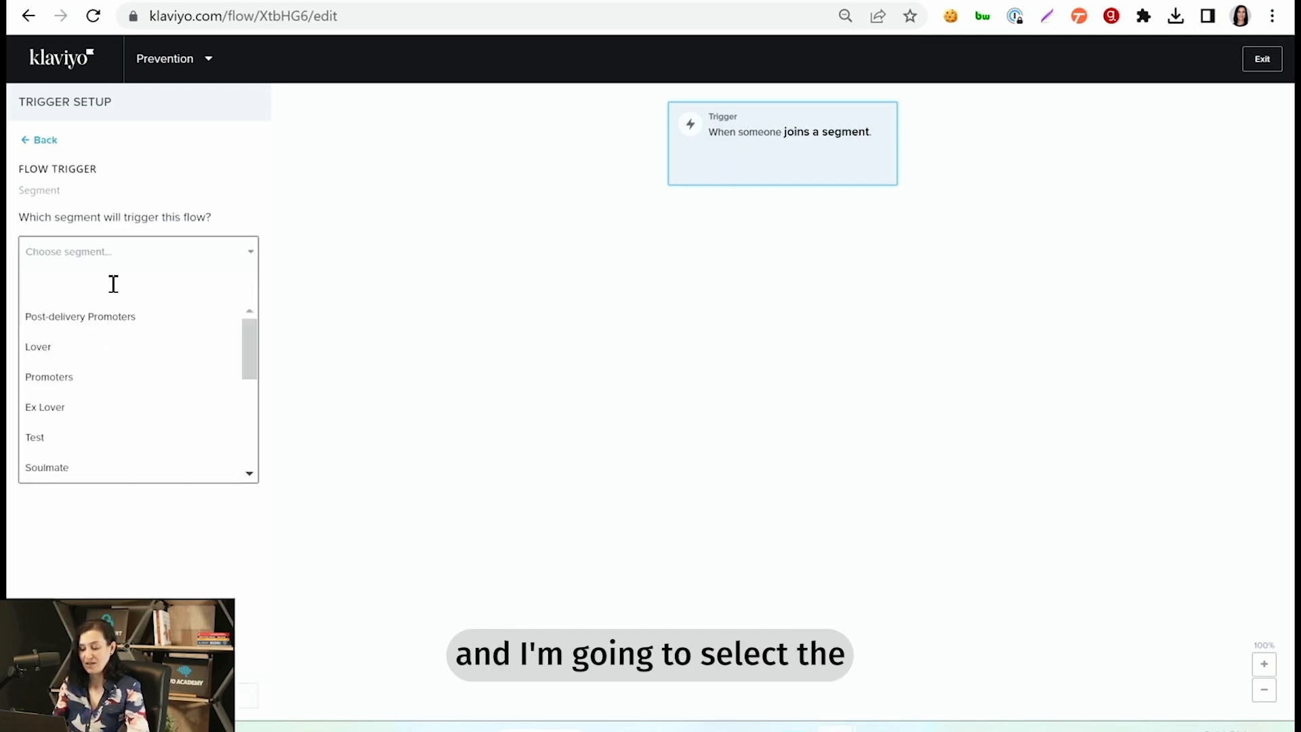
pyautogui.write('about')
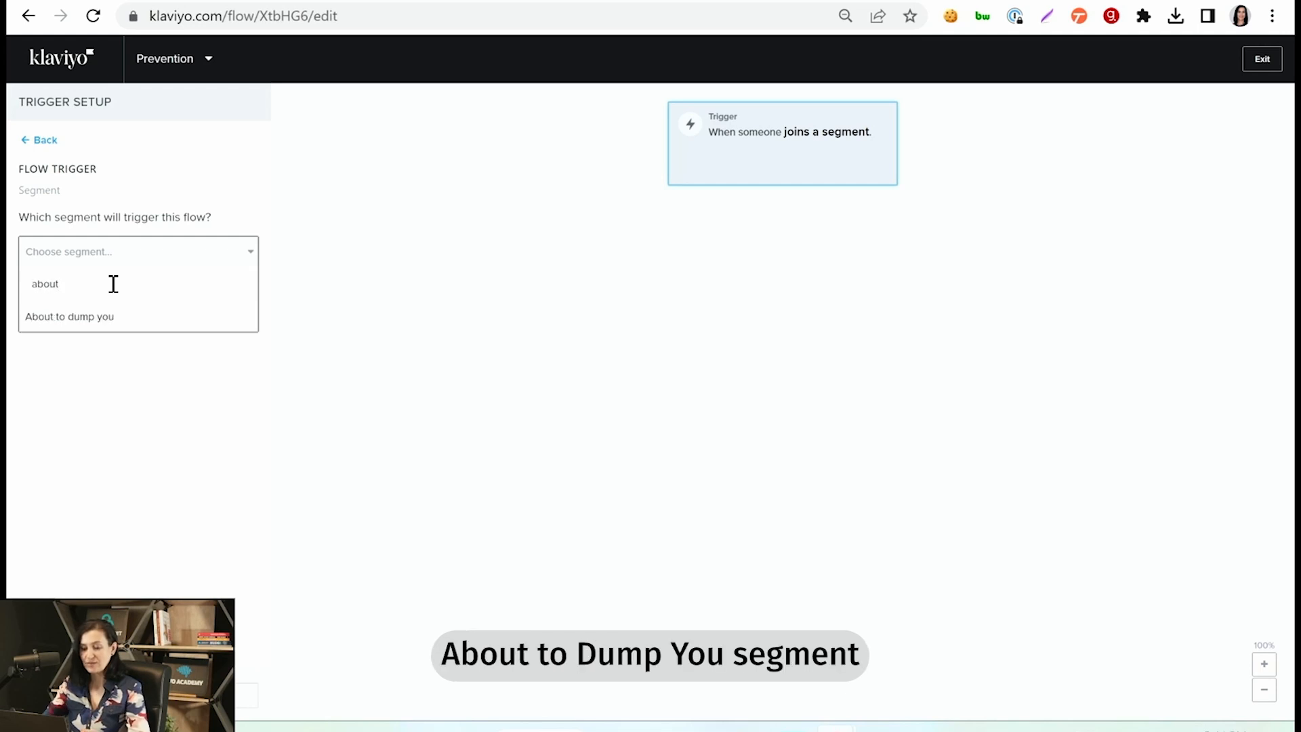
pyautogui.click(121, 320)
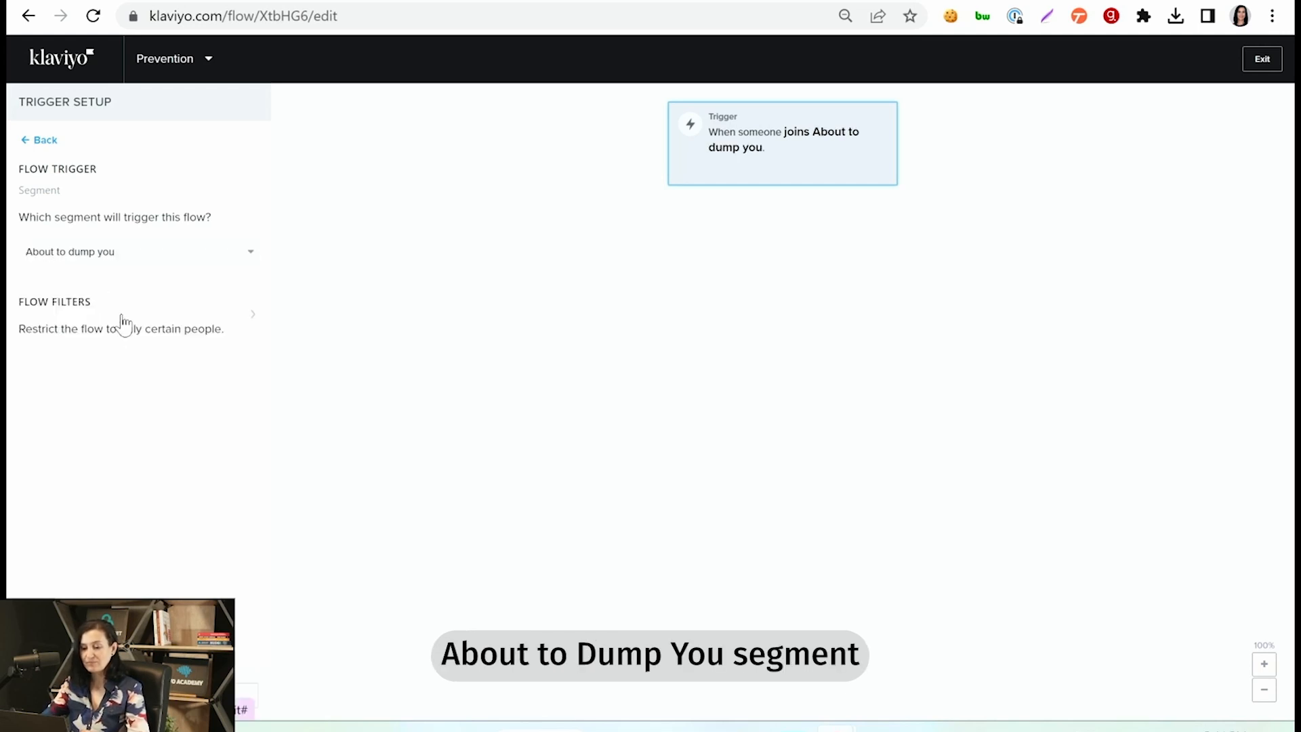
# Step: Add a flow filter for what someone has done (or not done), using the Placed Order metric
pyautogui.click(122, 307)
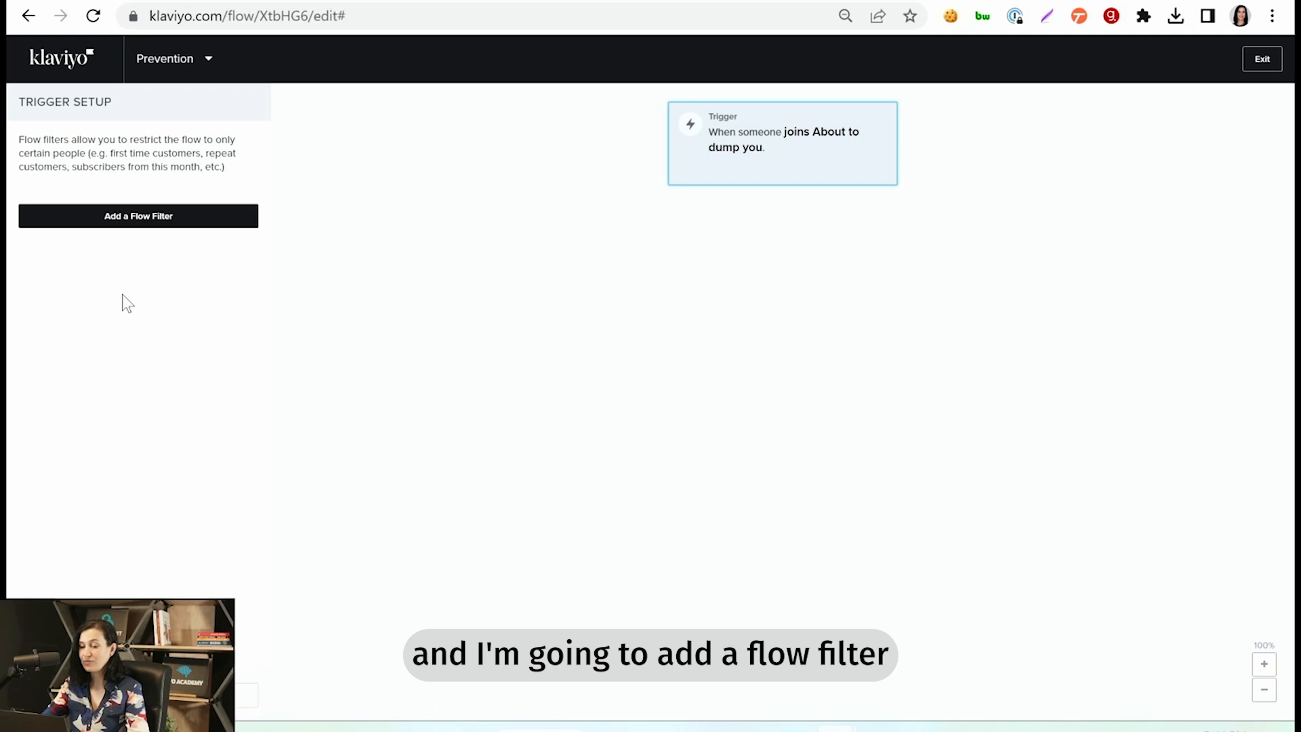
pyautogui.click(156, 214)
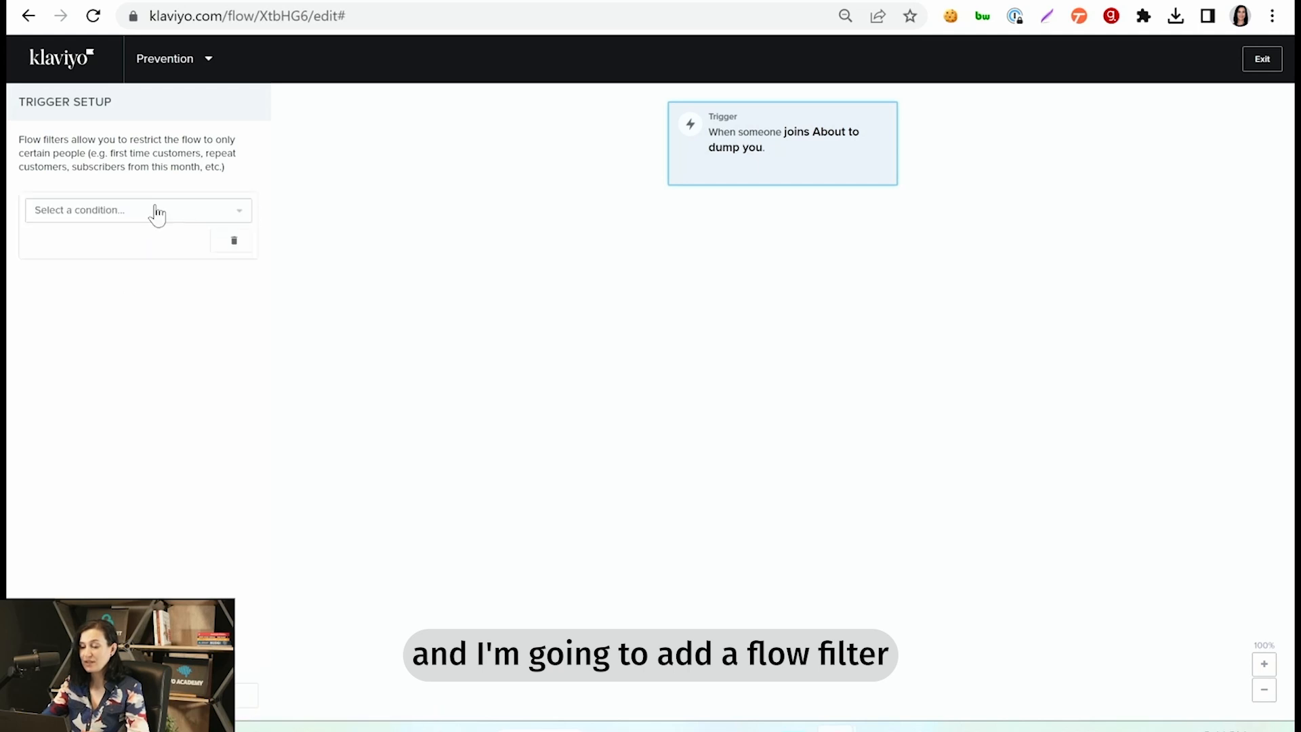
pyautogui.click(237, 213)
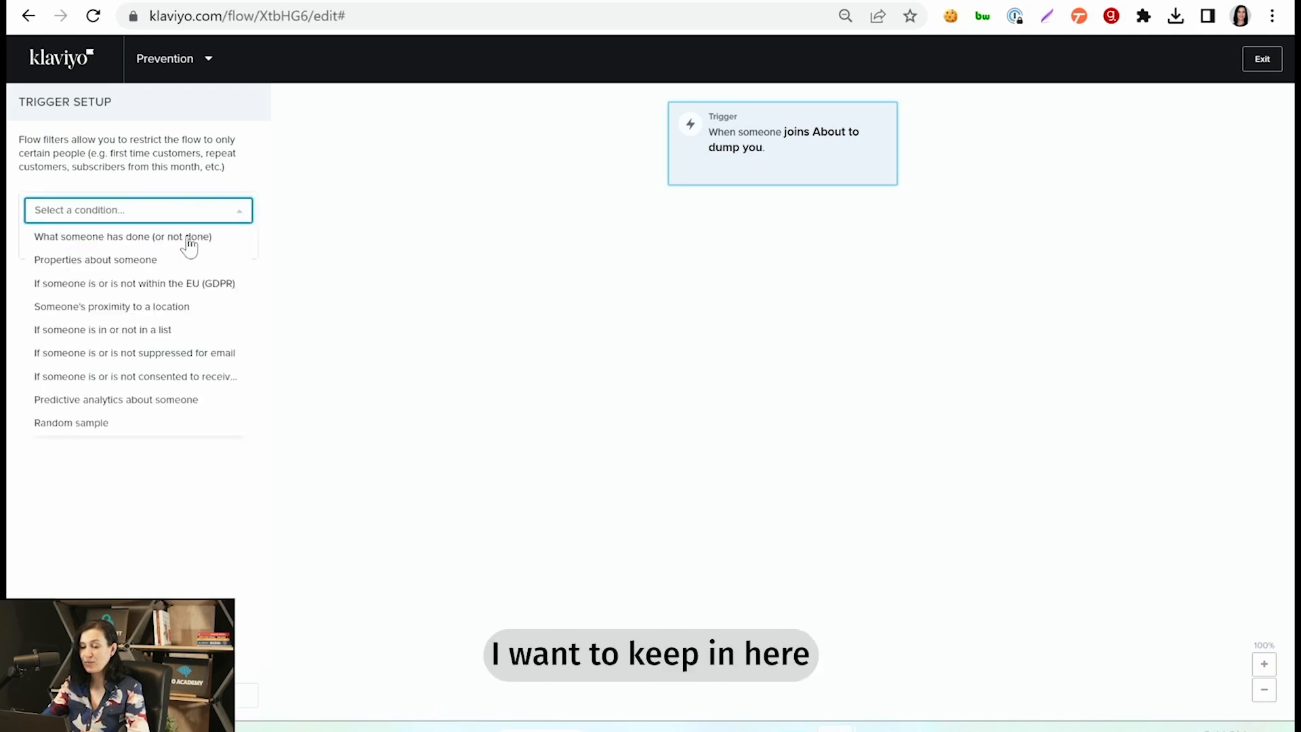
pyautogui.click(189, 239)
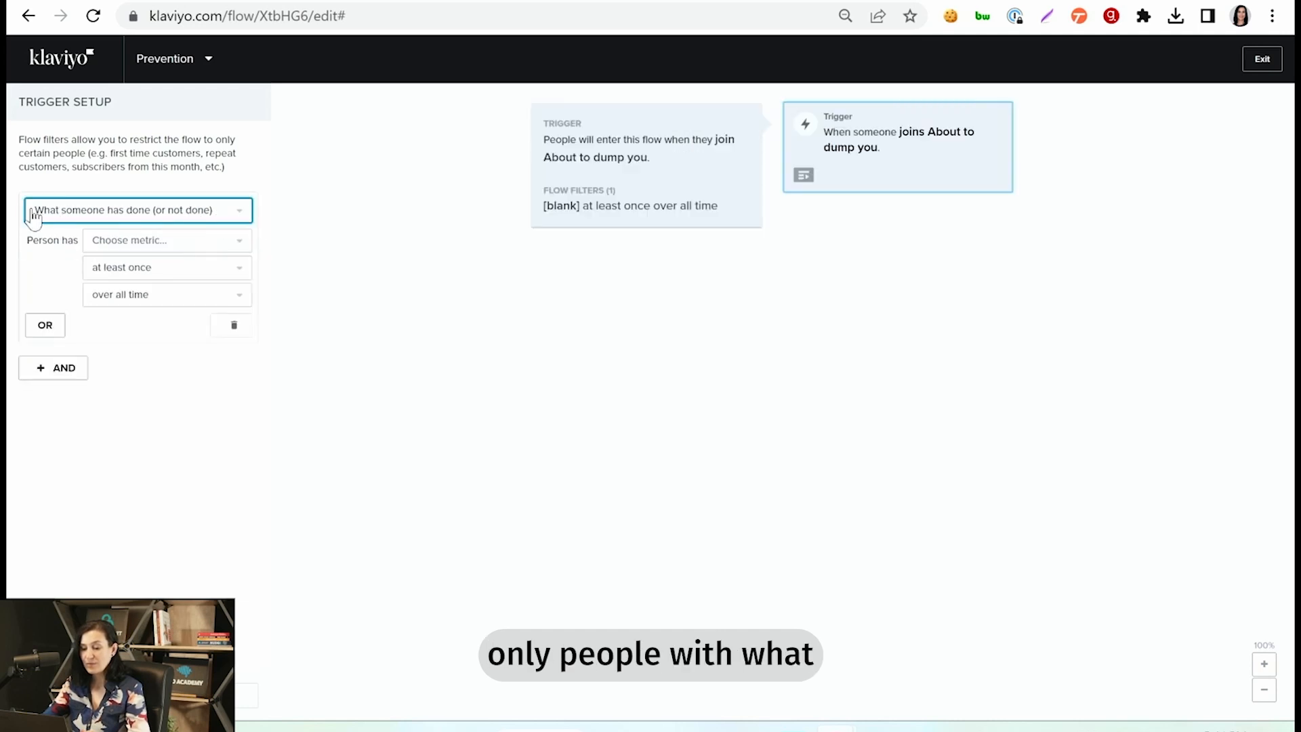
pyautogui.click(183, 245)
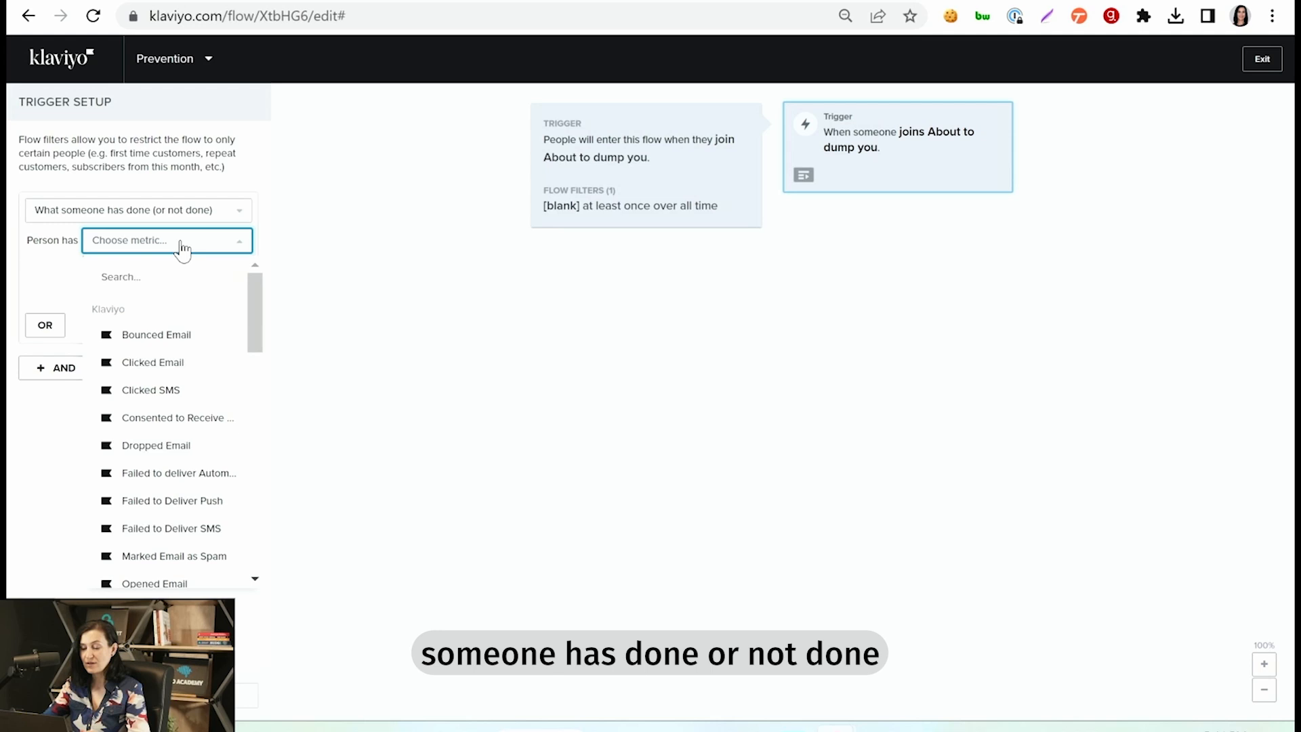
pyautogui.click(143, 285)
pyautogui.write('placed')
pyautogui.click(223, 343)
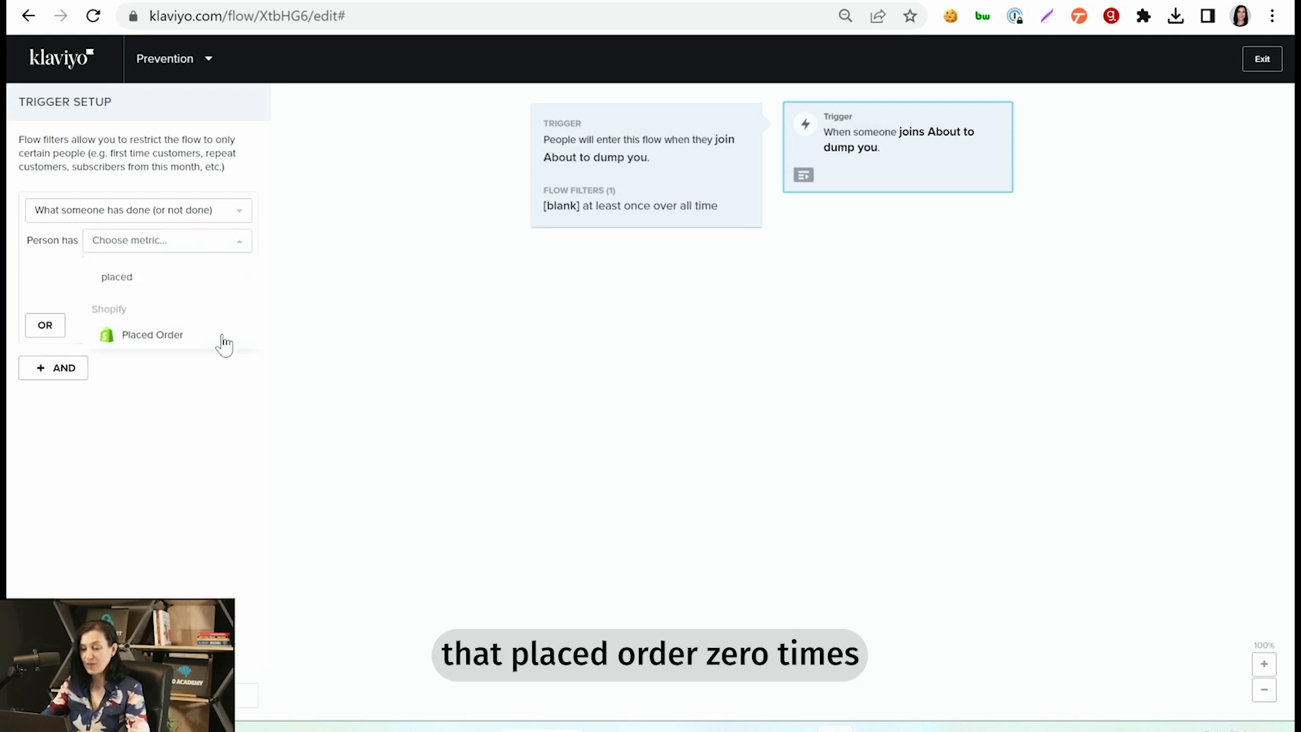
# Step: Restrict the Placed Order filter to zero times since starting this flow and save it
pyautogui.click(145, 271)
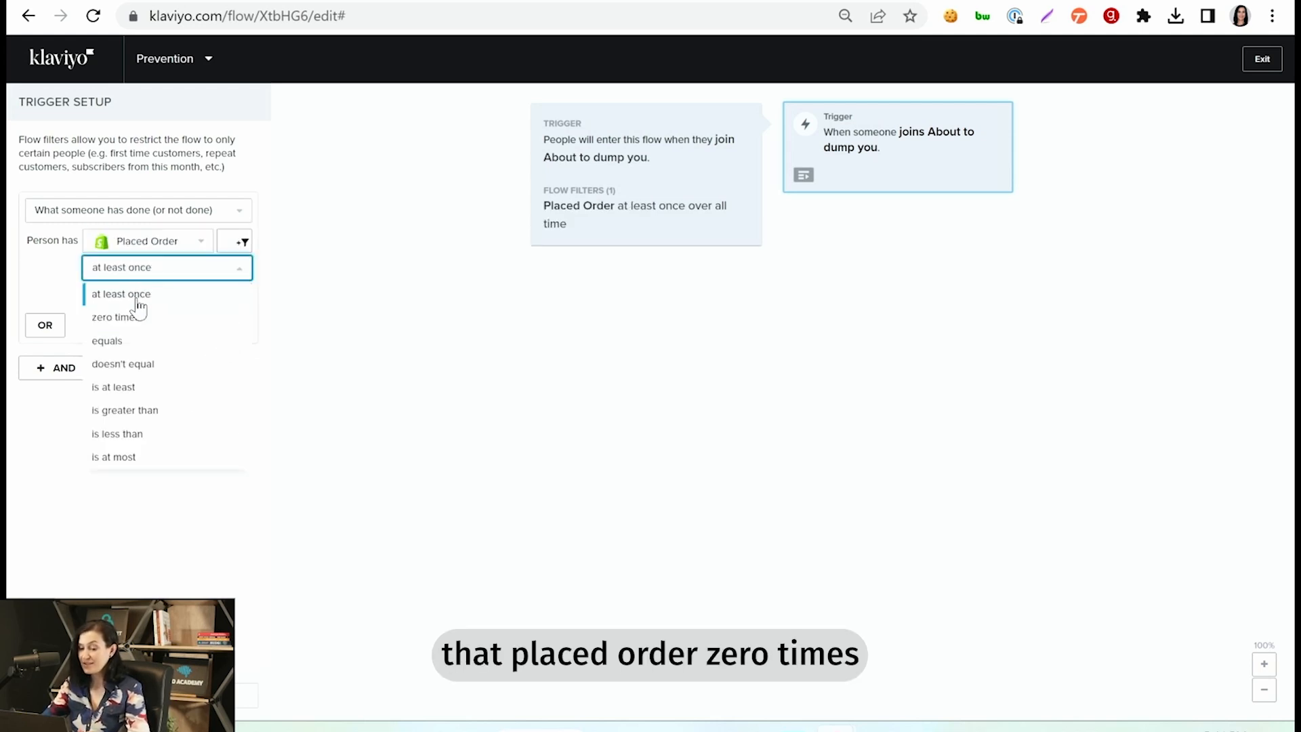
pyautogui.click(137, 318)
pyautogui.click(149, 298)
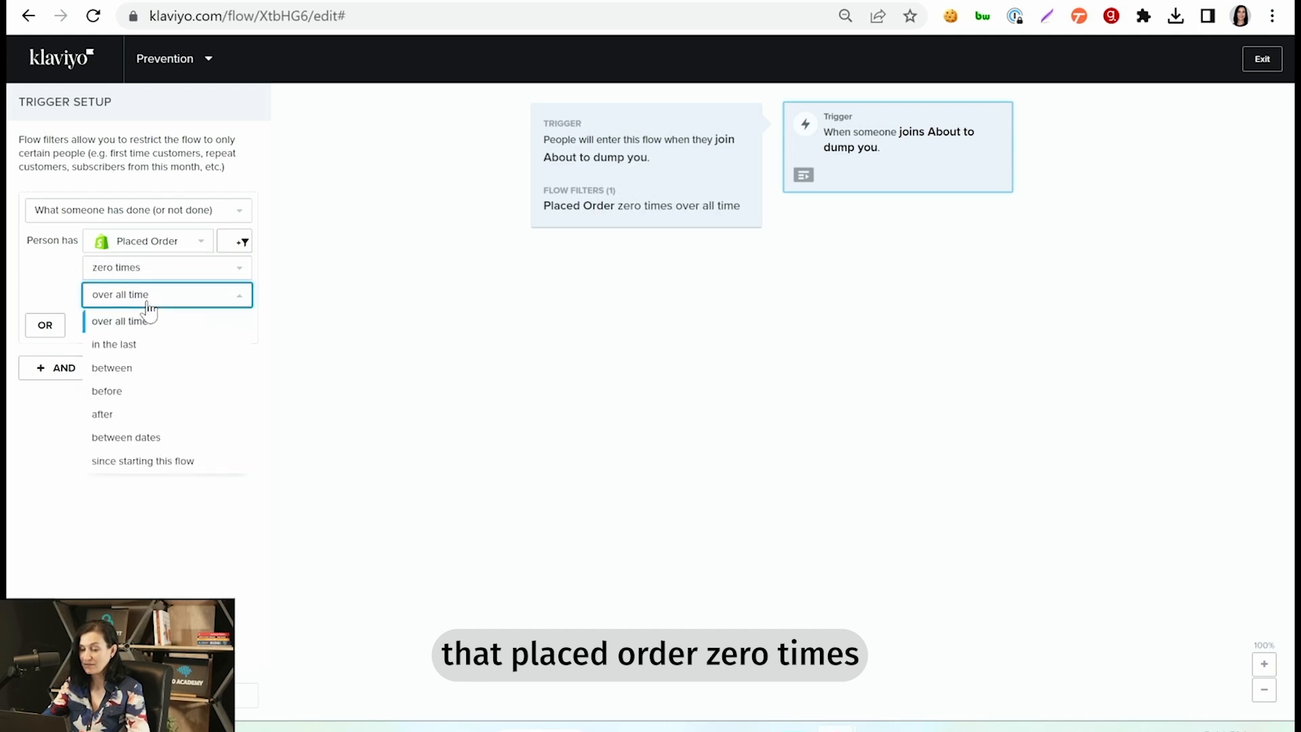
pyautogui.click(177, 462)
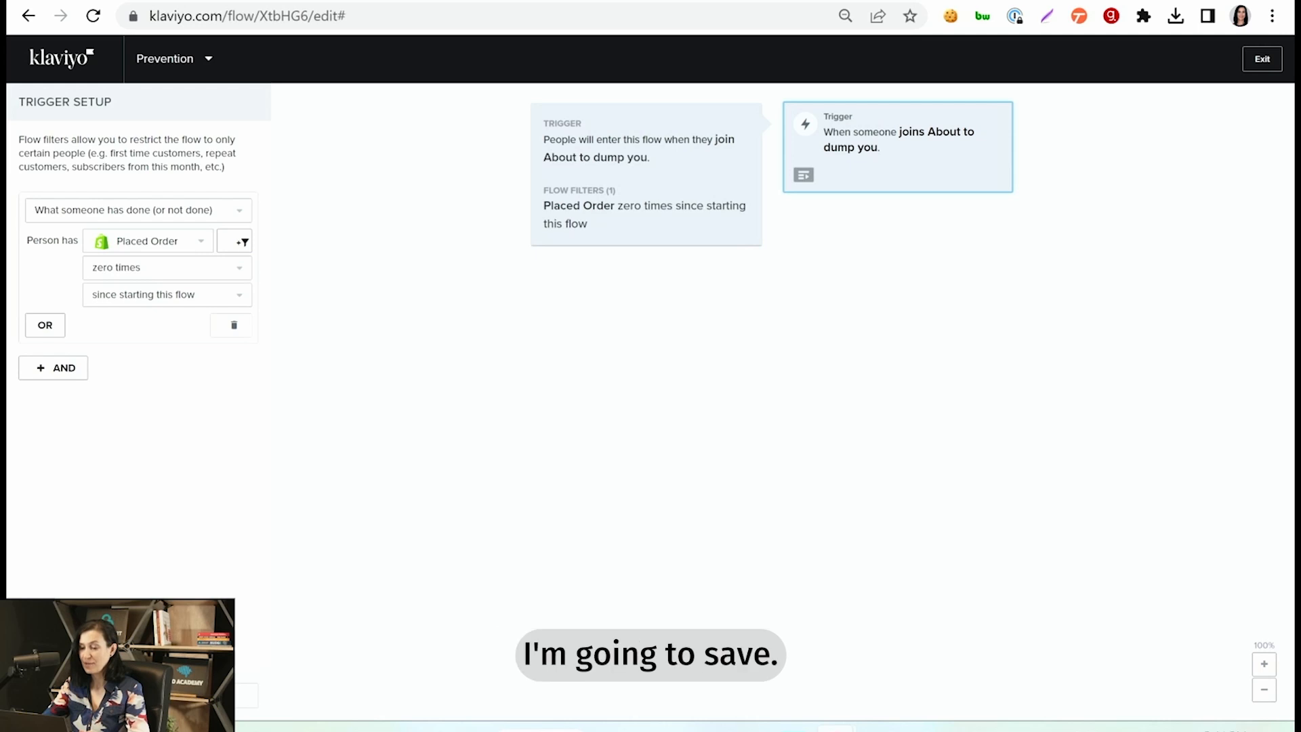
pyautogui.click(78, 695)
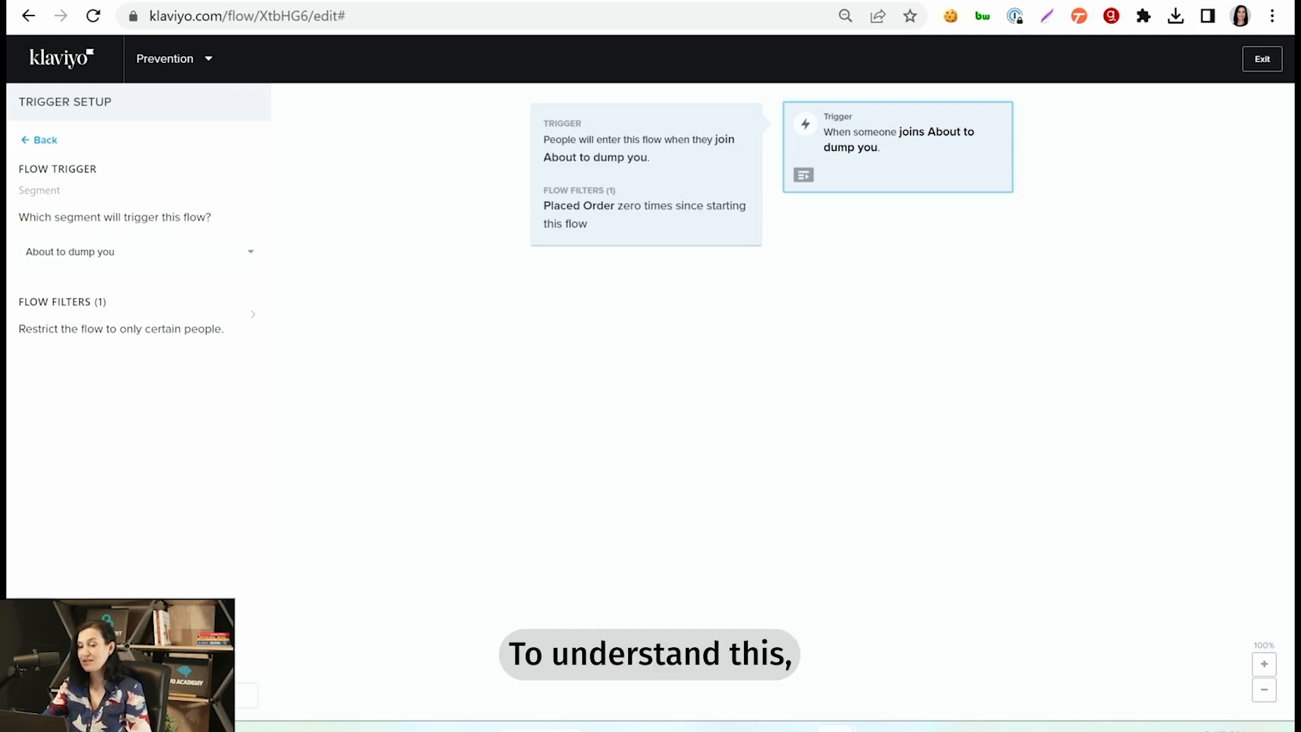
# Step: Switch to Omniconvert Reveal and open the RFM Score Mapping from the store's general settings
pyautogui.click(100, 2)
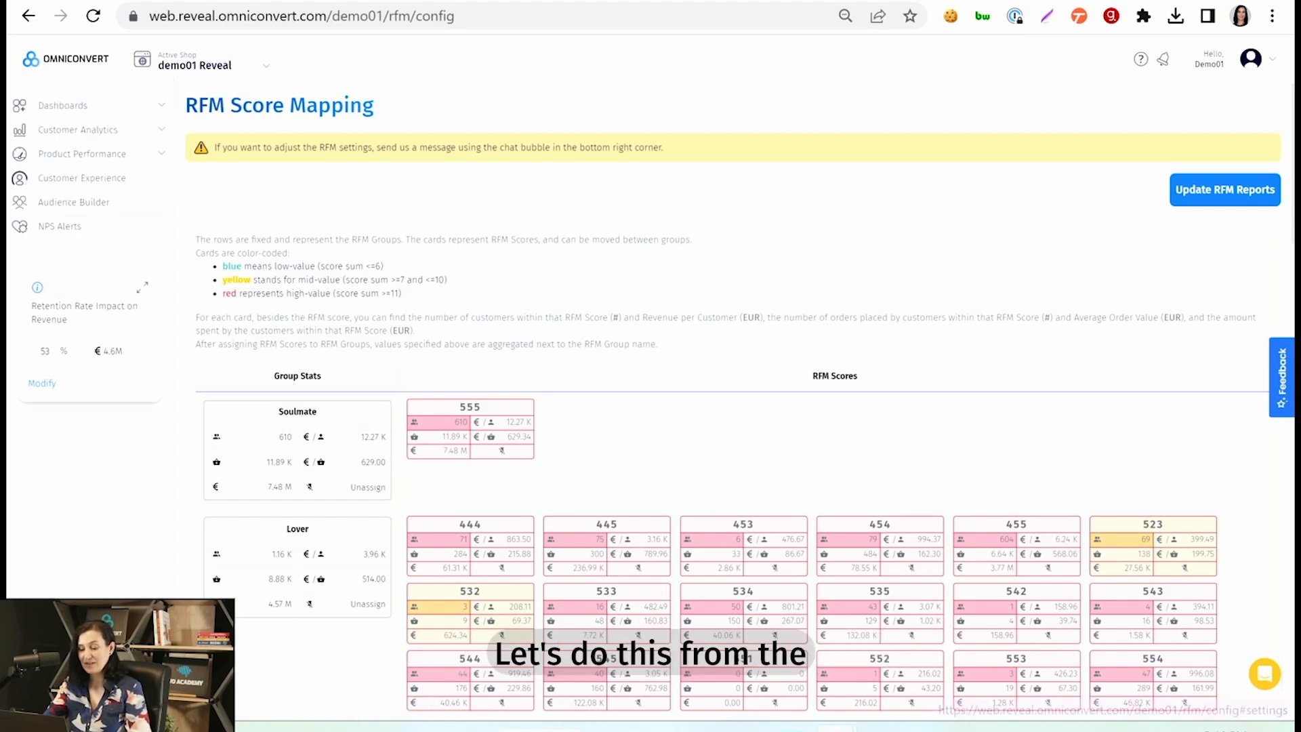
pyautogui.click(58, 576)
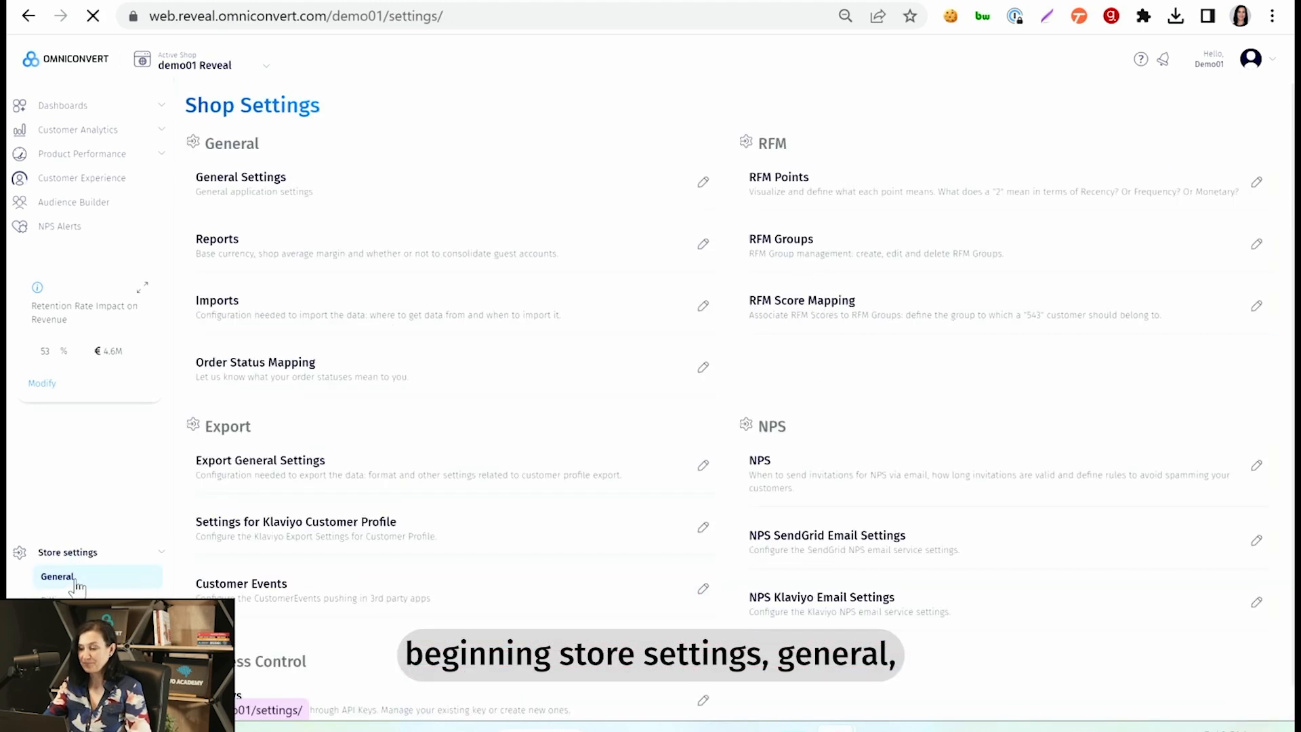
pyautogui.click(1255, 310)
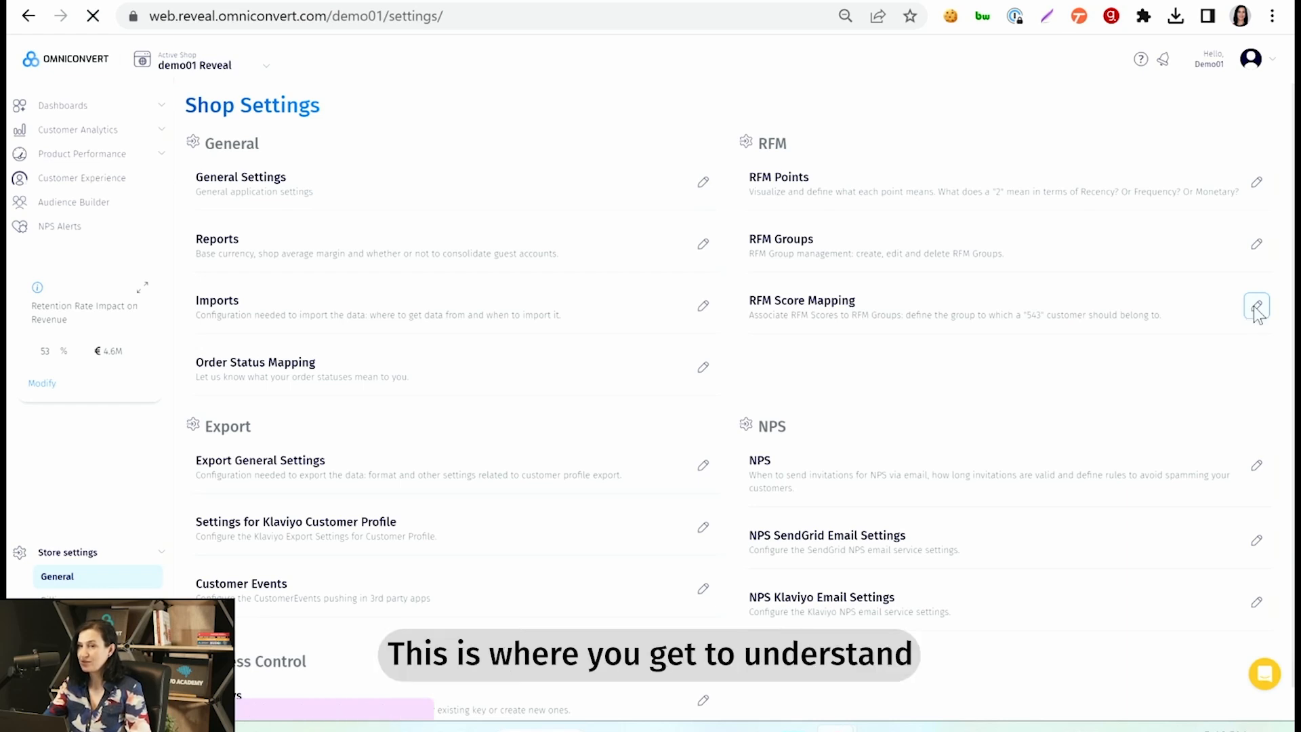
# Step: Examine the RFM score cards in the About To Dump You group, comparing low-value scores such as 212 with high-value ones such as 245 and 255
pyautogui.scroll(-10, 681, 478)
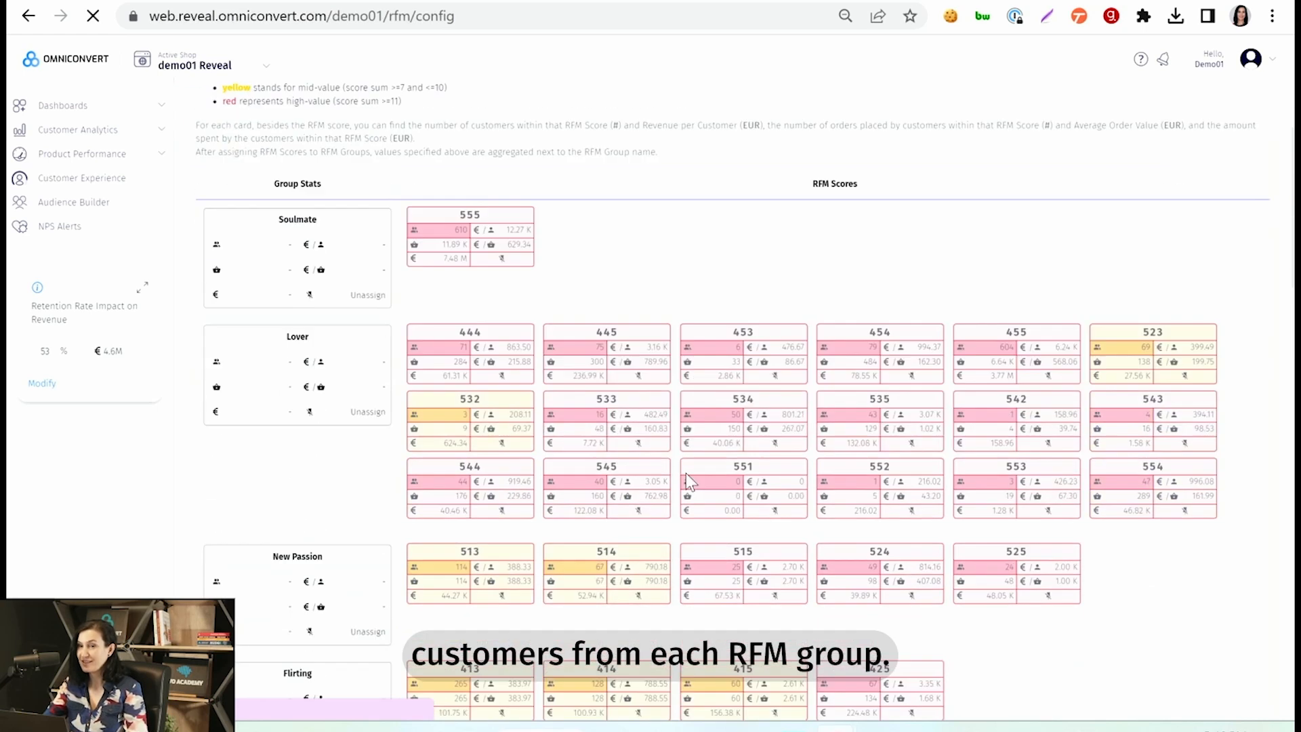
pyautogui.scroll(-6, 686, 473)
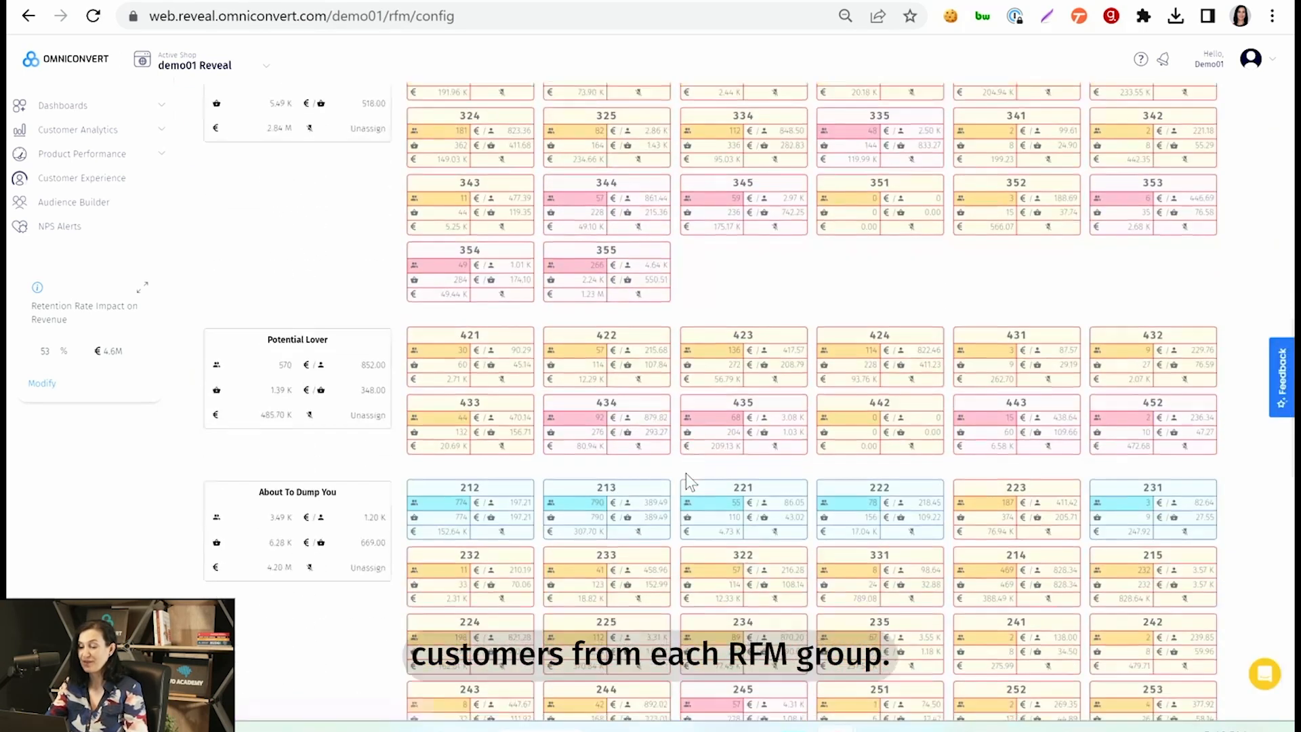
pyautogui.scroll(-1, 686, 473)
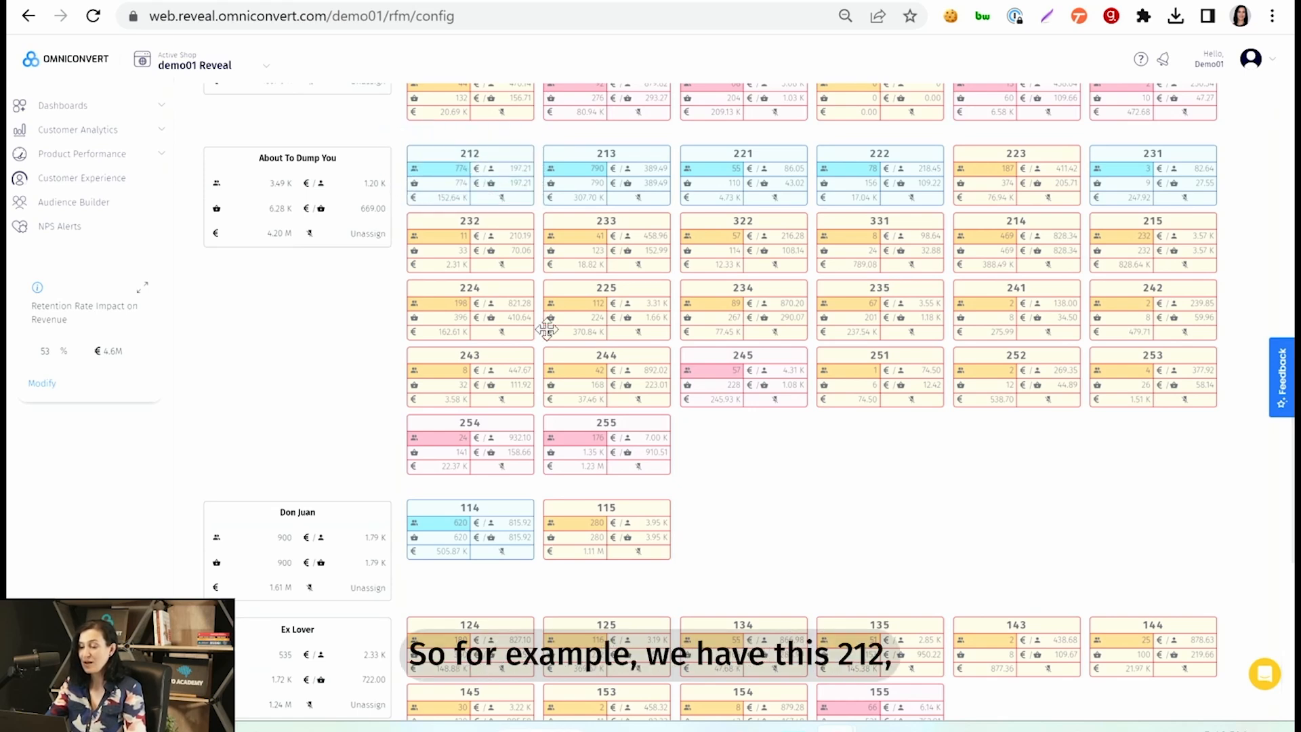
pyautogui.moveTo(580, 448)
pyautogui.mouseDown()
pyautogui.moveTo(681, 467)
pyautogui.moveTo(588, 448)
pyautogui.mouseUp()
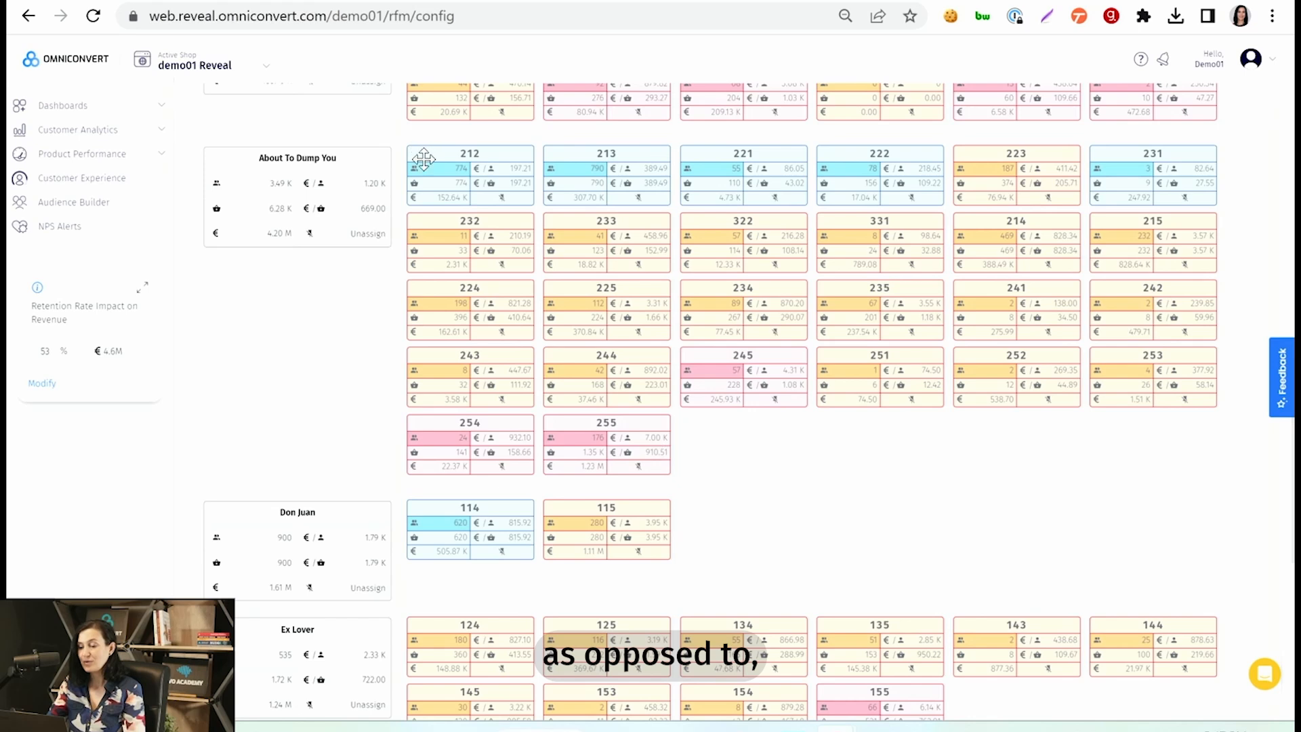
pyautogui.moveTo(463, 187)
pyautogui.mouseDown()
pyautogui.moveTo(453, 157)
pyautogui.moveTo(468, 184)
pyautogui.mouseUp()
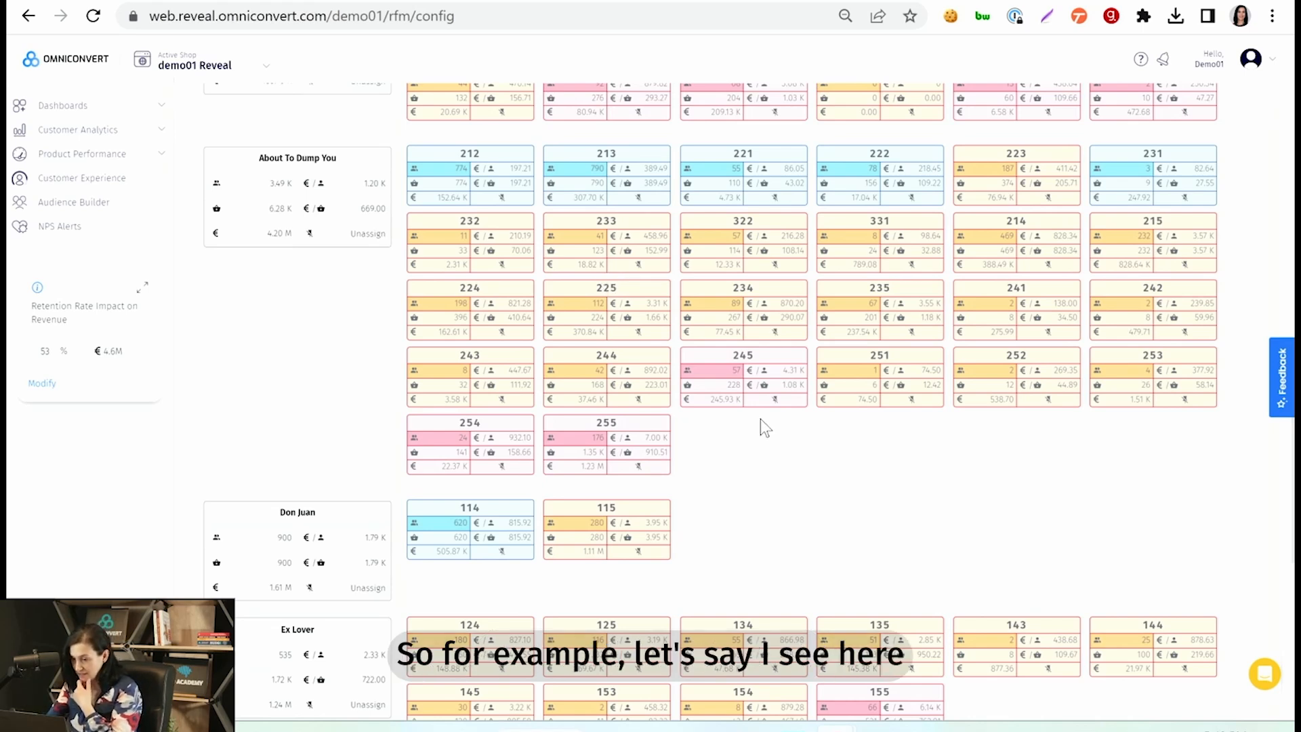
pyautogui.moveTo(751, 380)
pyautogui.mouseDown()
pyautogui.moveTo(741, 421)
pyautogui.moveTo(738, 387)
pyautogui.mouseUp()
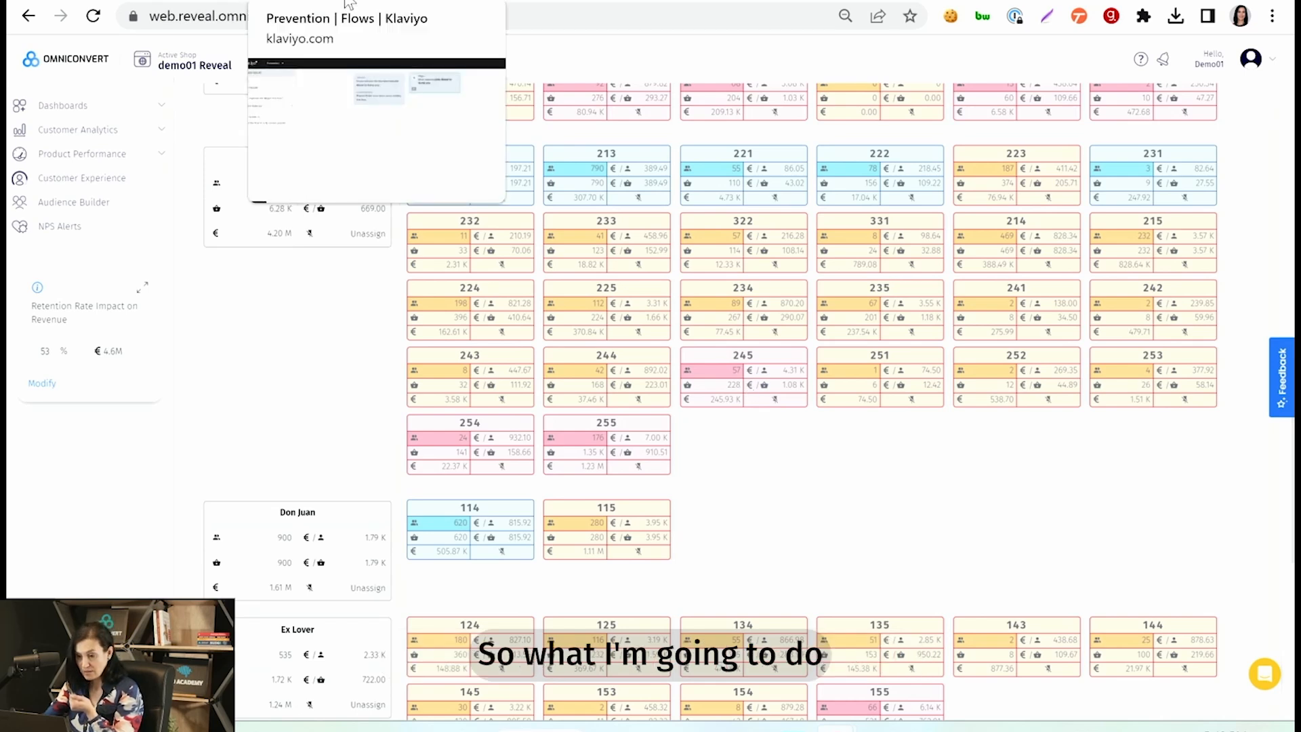
# Step: Return to the Prevention flow in Klaviyo, finish the trigger setup and add a conditional split directly below the trigger
pyautogui.hotkey('ctrl', 'Tab')
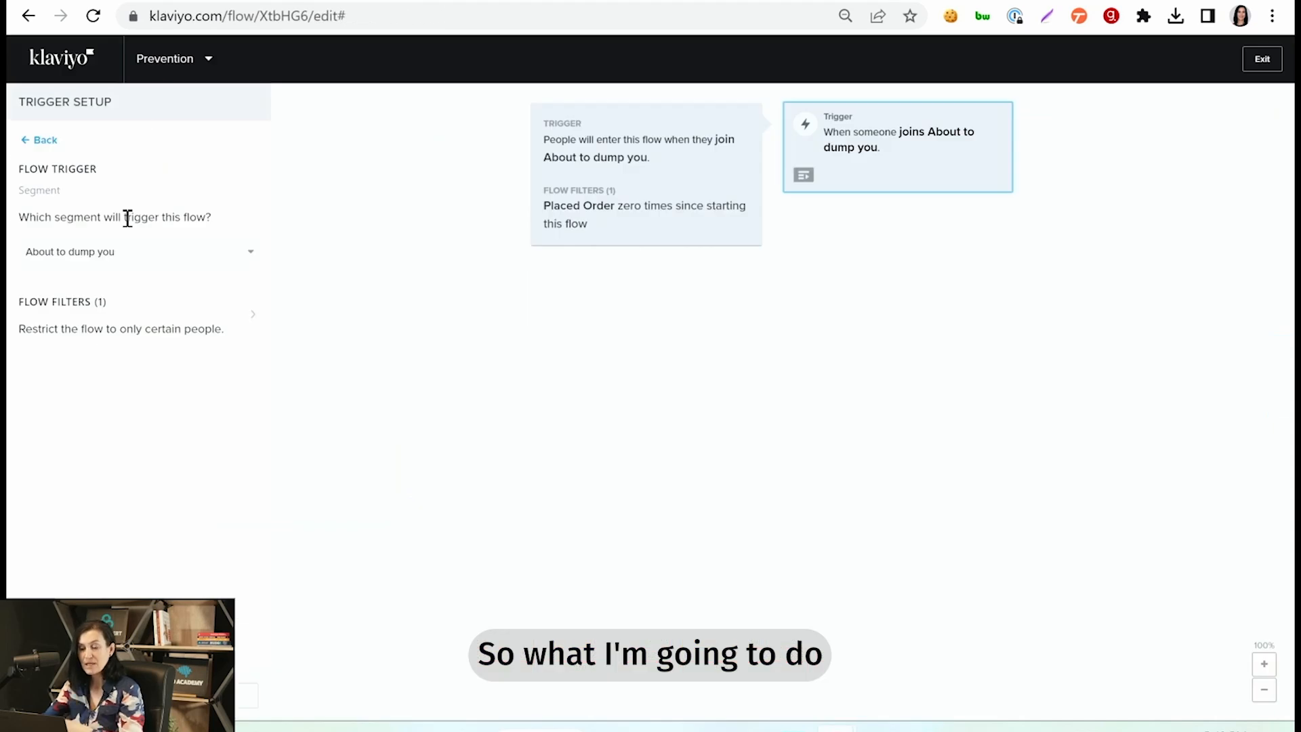
pyautogui.click(220, 695)
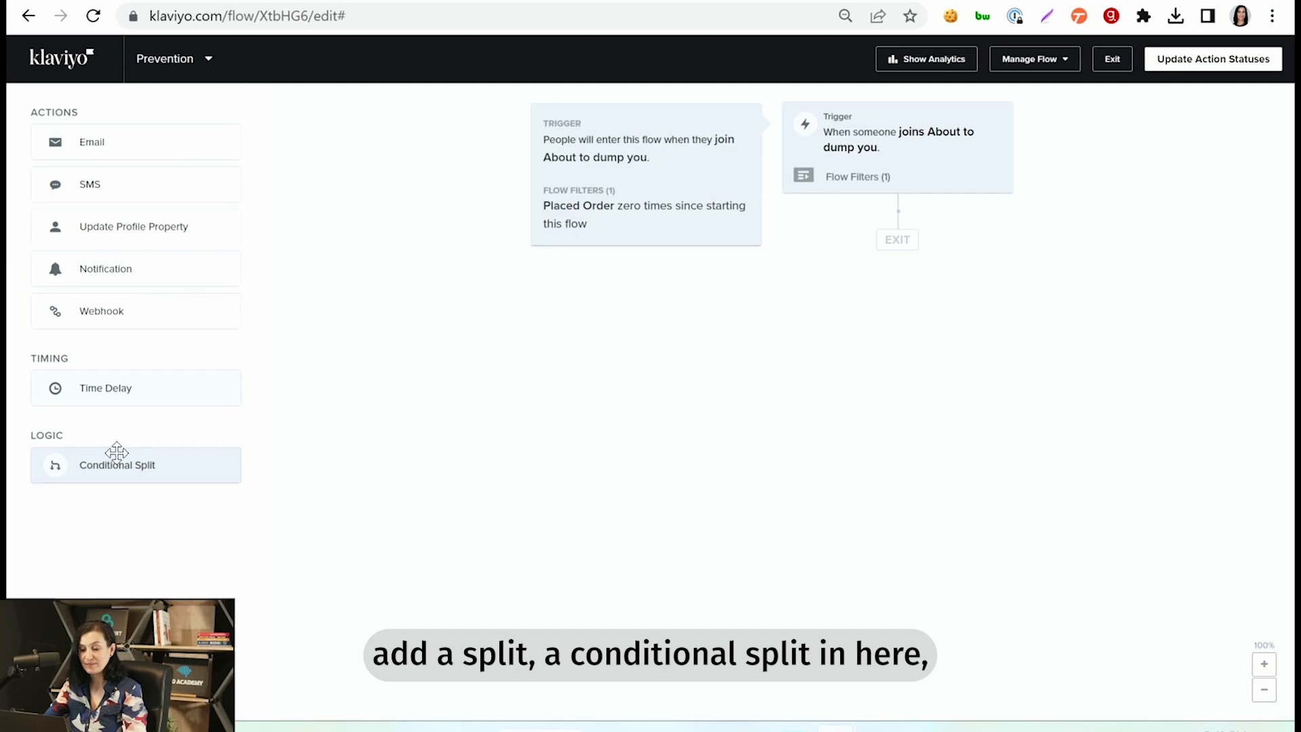
pyautogui.moveTo(102, 465); pyautogui.dragTo(875, 266)
# Step: Base the conditional split on properties about someone, using the custom property RVL Total Spending
pyautogui.click(241, 378)
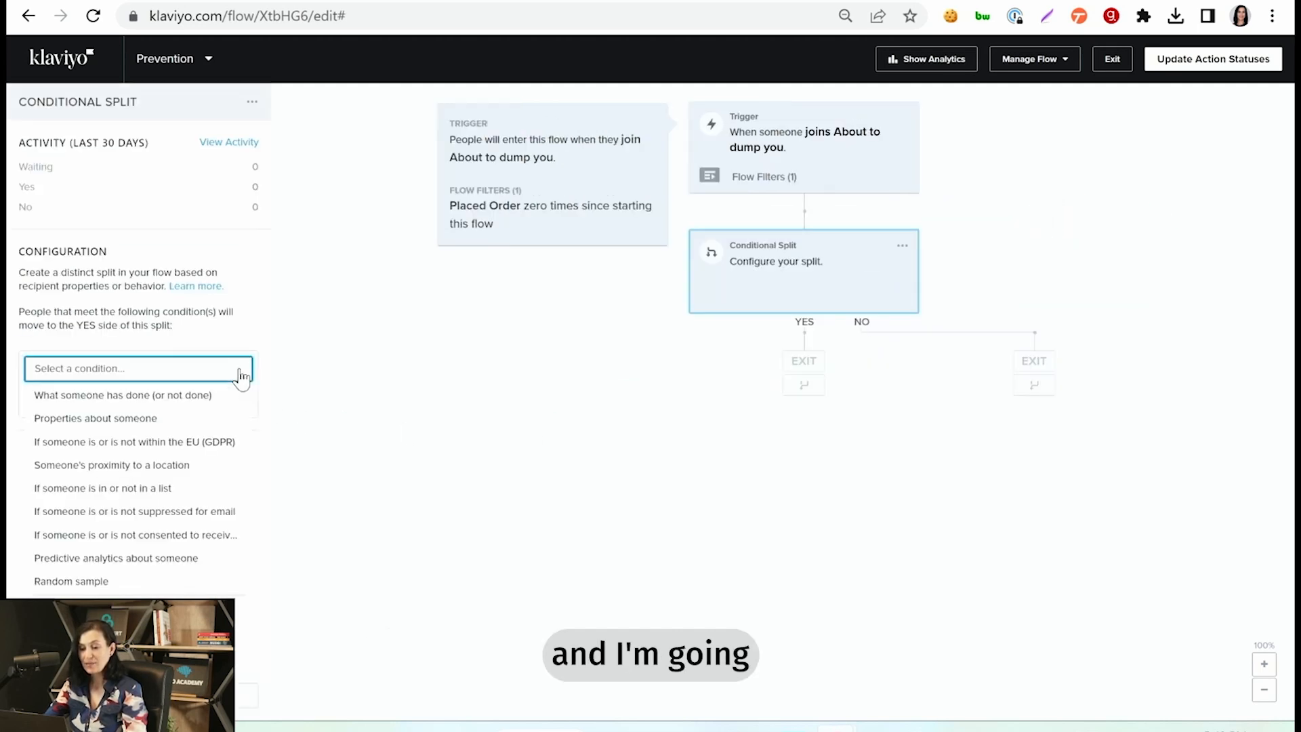
pyautogui.click(95, 415)
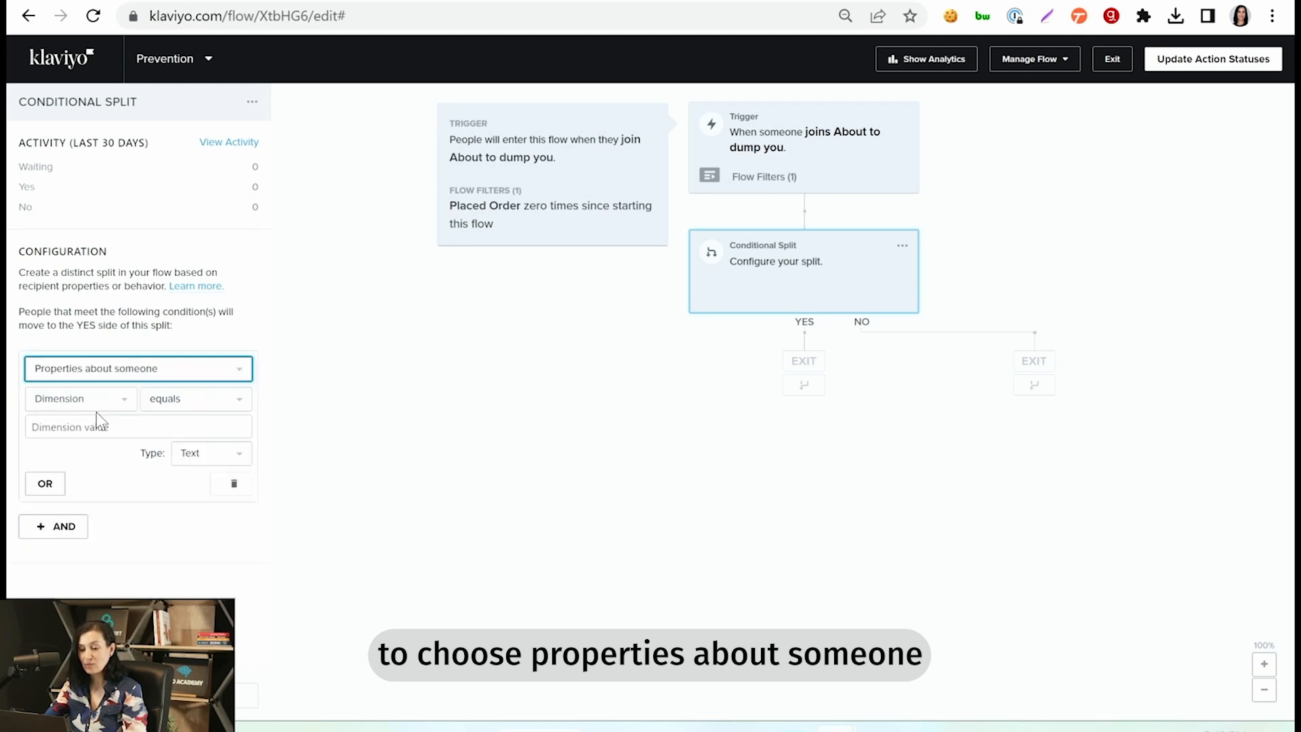
pyautogui.click(123, 405)
pyautogui.click(124, 404)
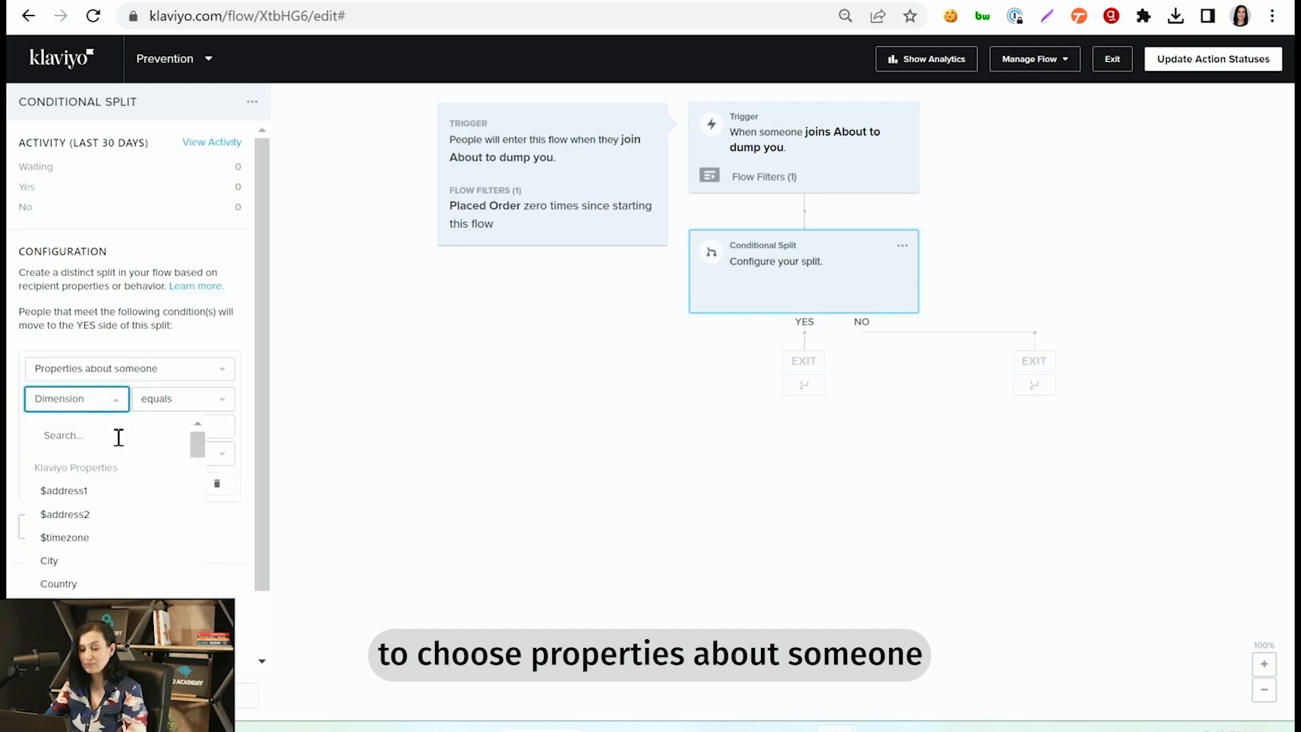
pyautogui.write('spen')
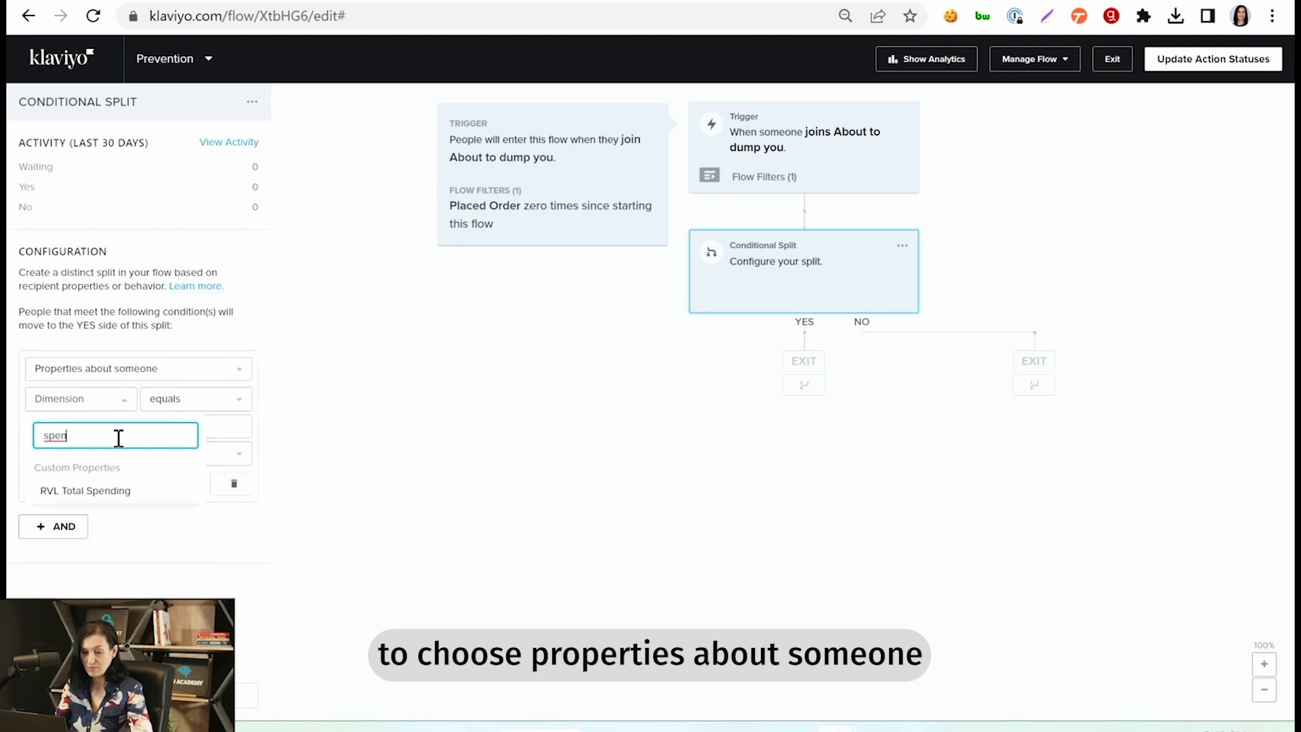
pyautogui.click(143, 495)
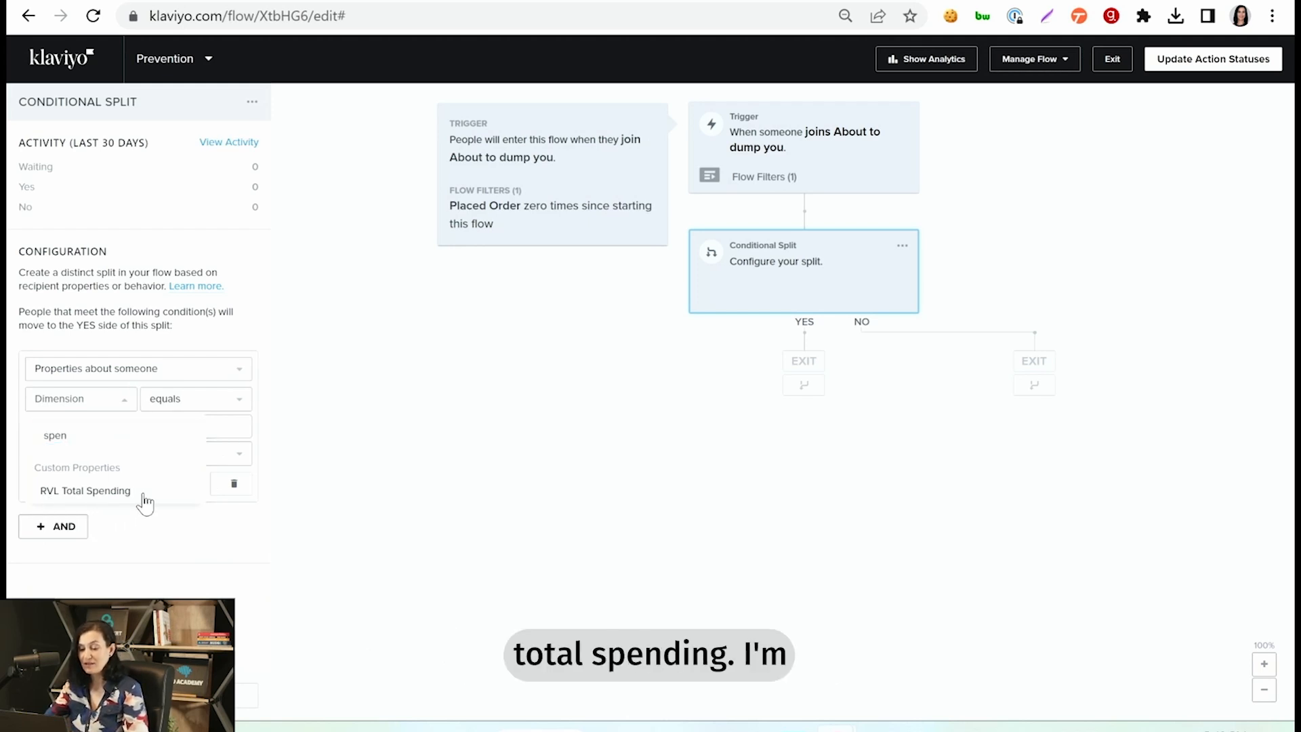
# Step: Set the RVL Total Spending condition to the Number type, is at least 4000, and save the conditional split
pyautogui.click(227, 403)
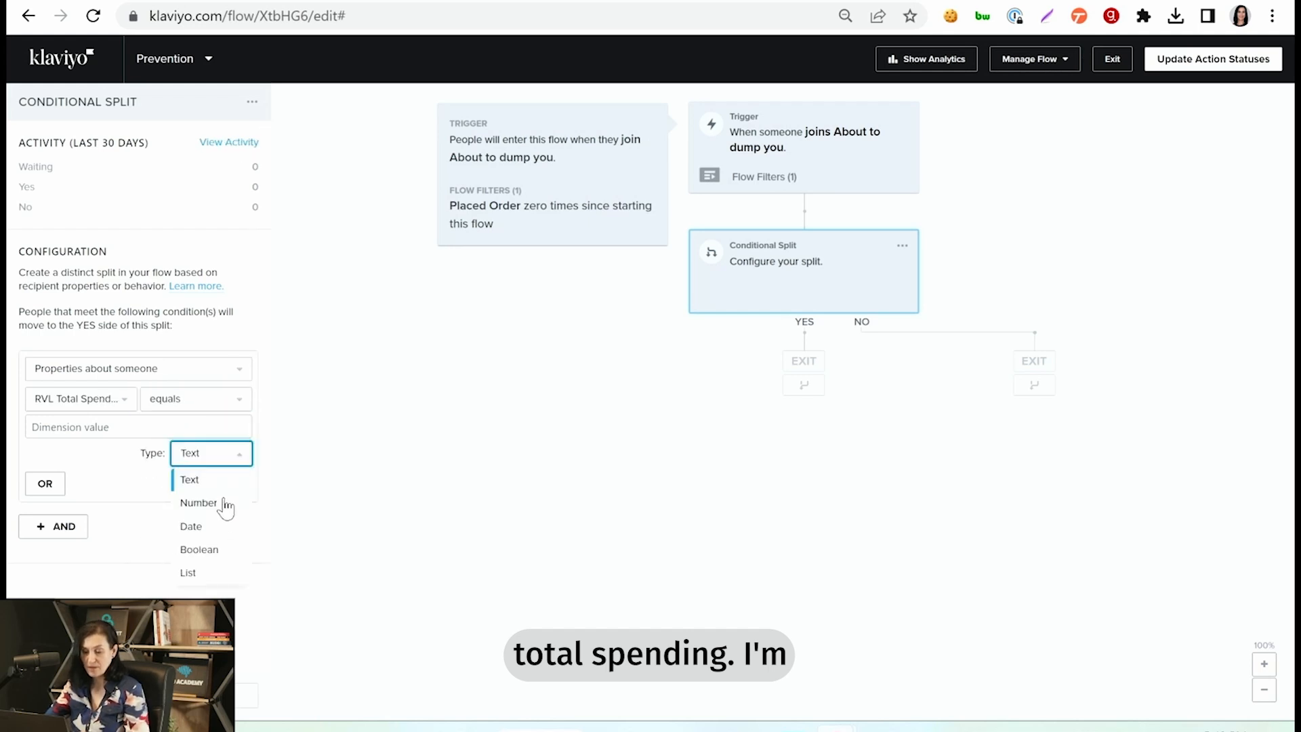
pyautogui.click(212, 505)
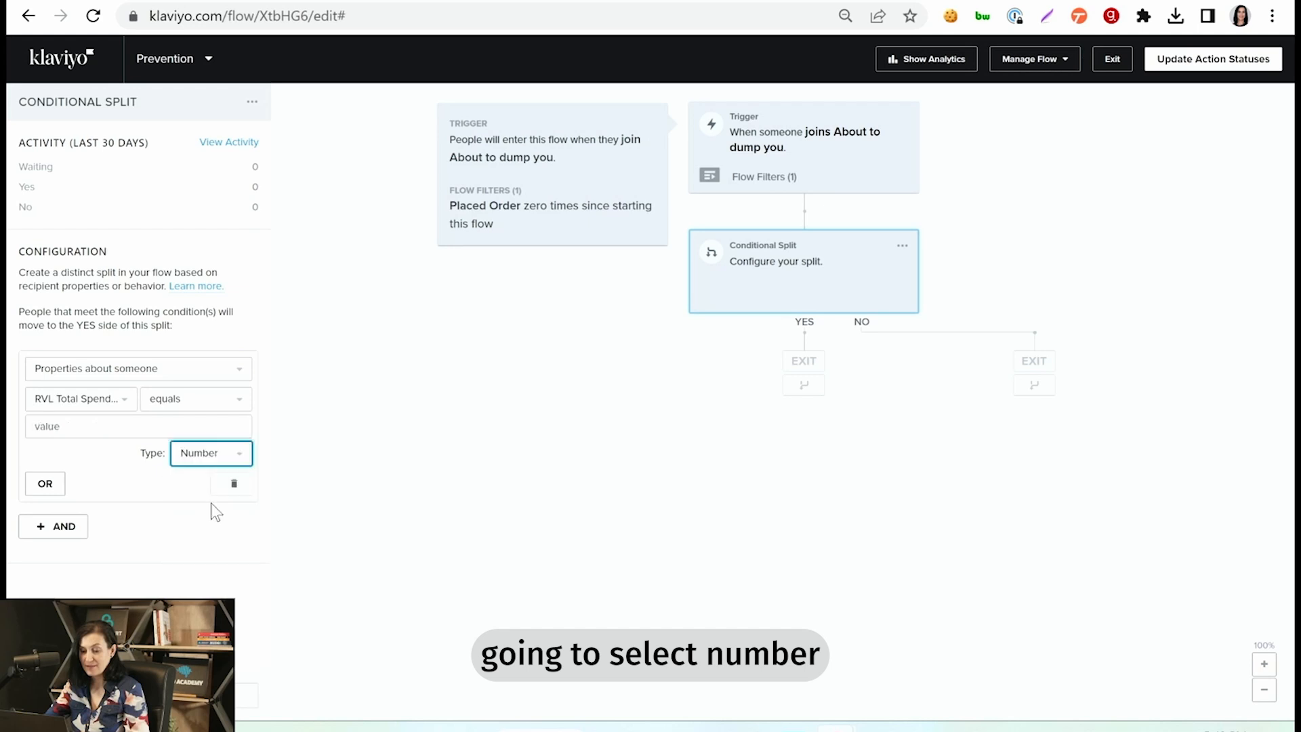
pyautogui.click(176, 408)
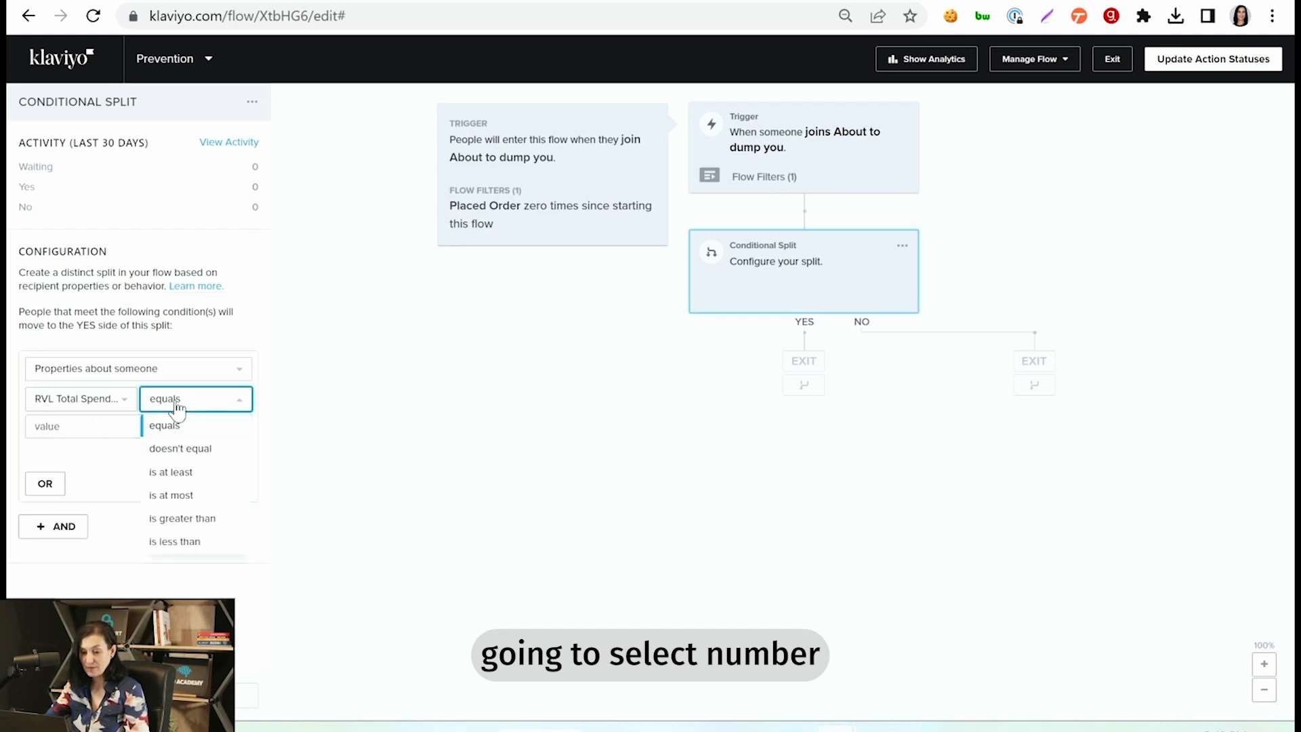
pyautogui.click(204, 474)
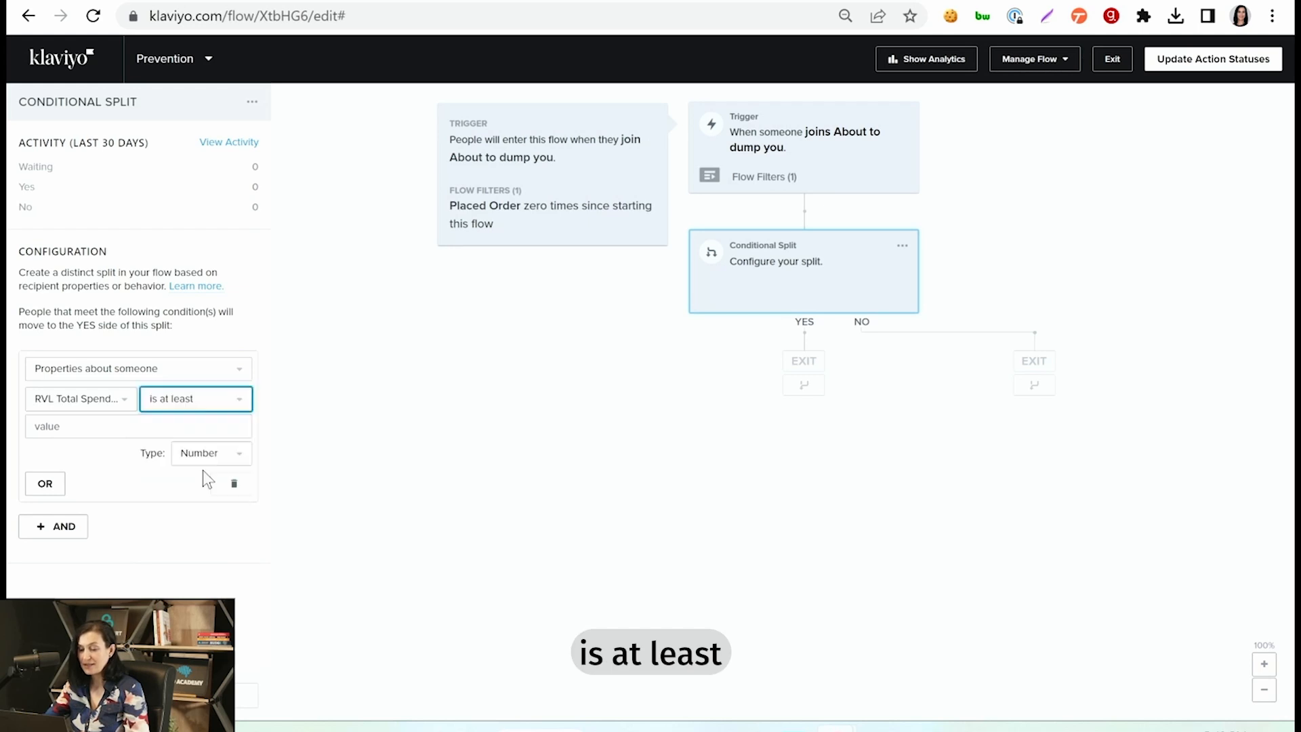
pyautogui.click(69, 426)
pyautogui.write('30')
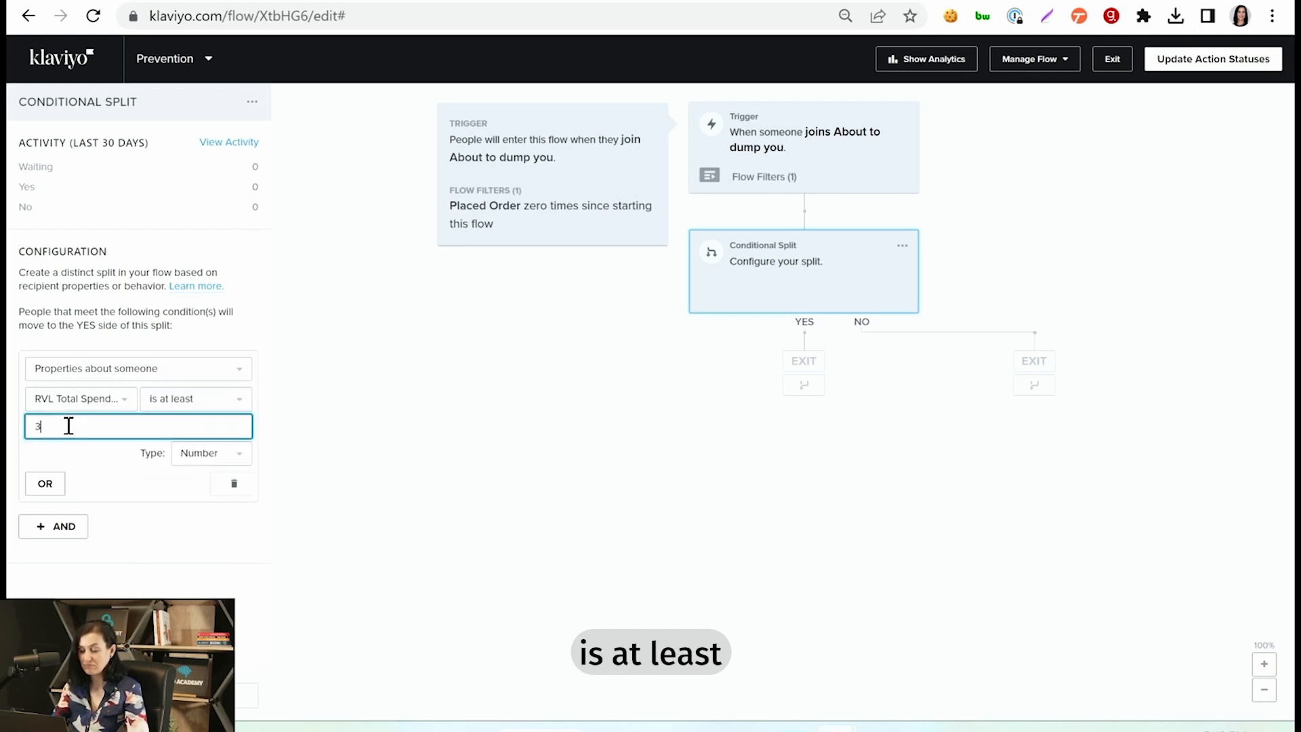
pyautogui.press('BackSpace')
pyautogui.press('BackSpace')
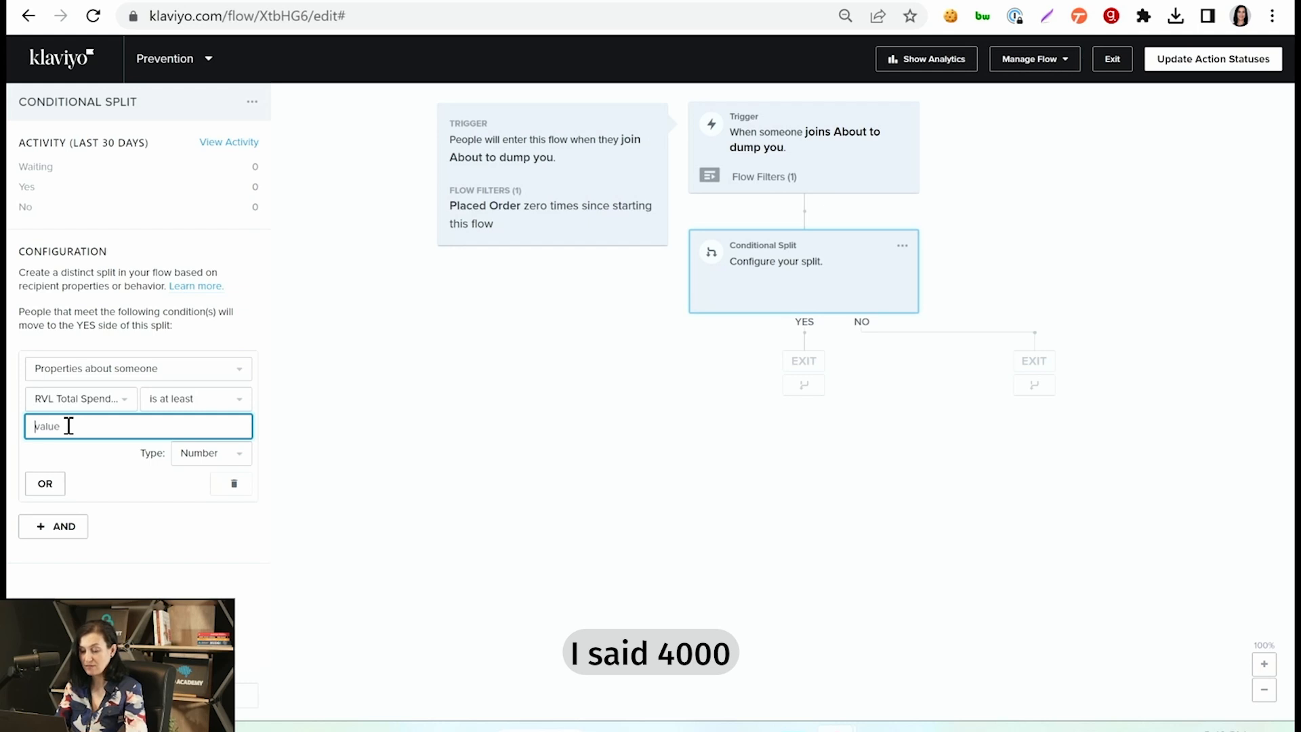
pyautogui.write('4000')
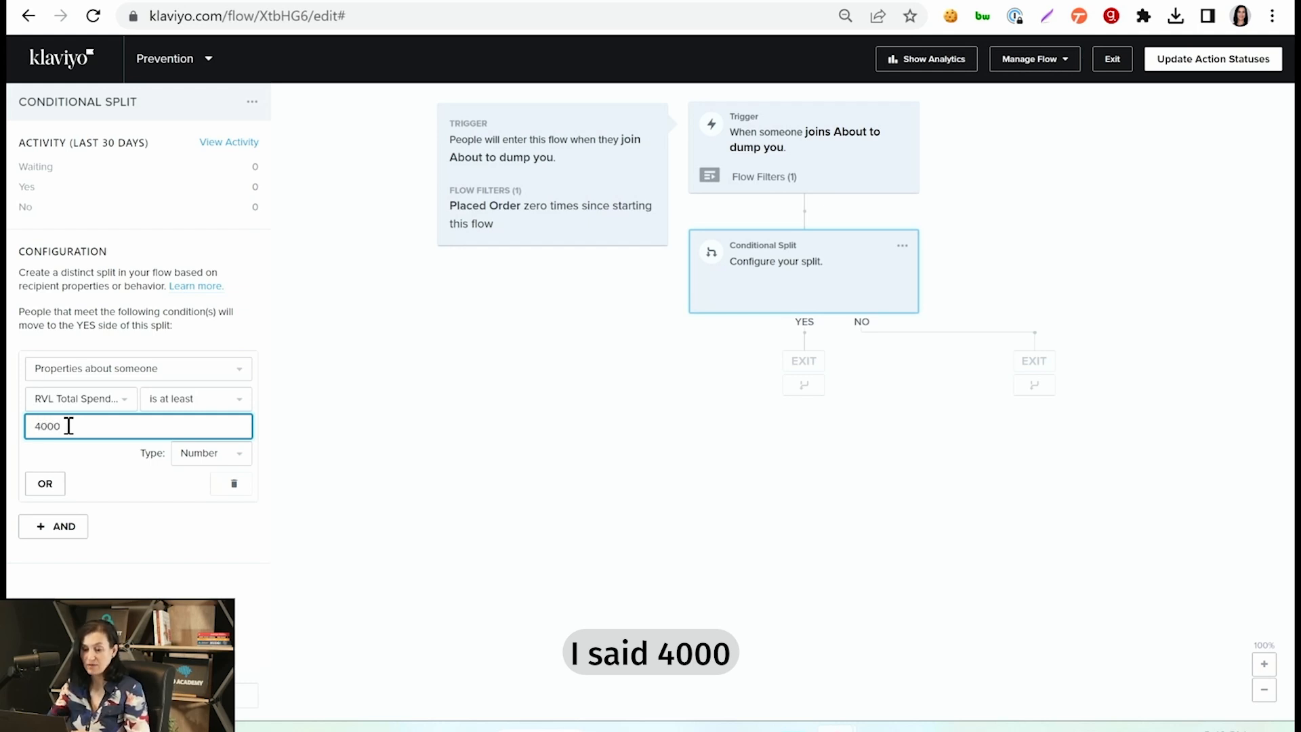
pyautogui.click(204, 695)
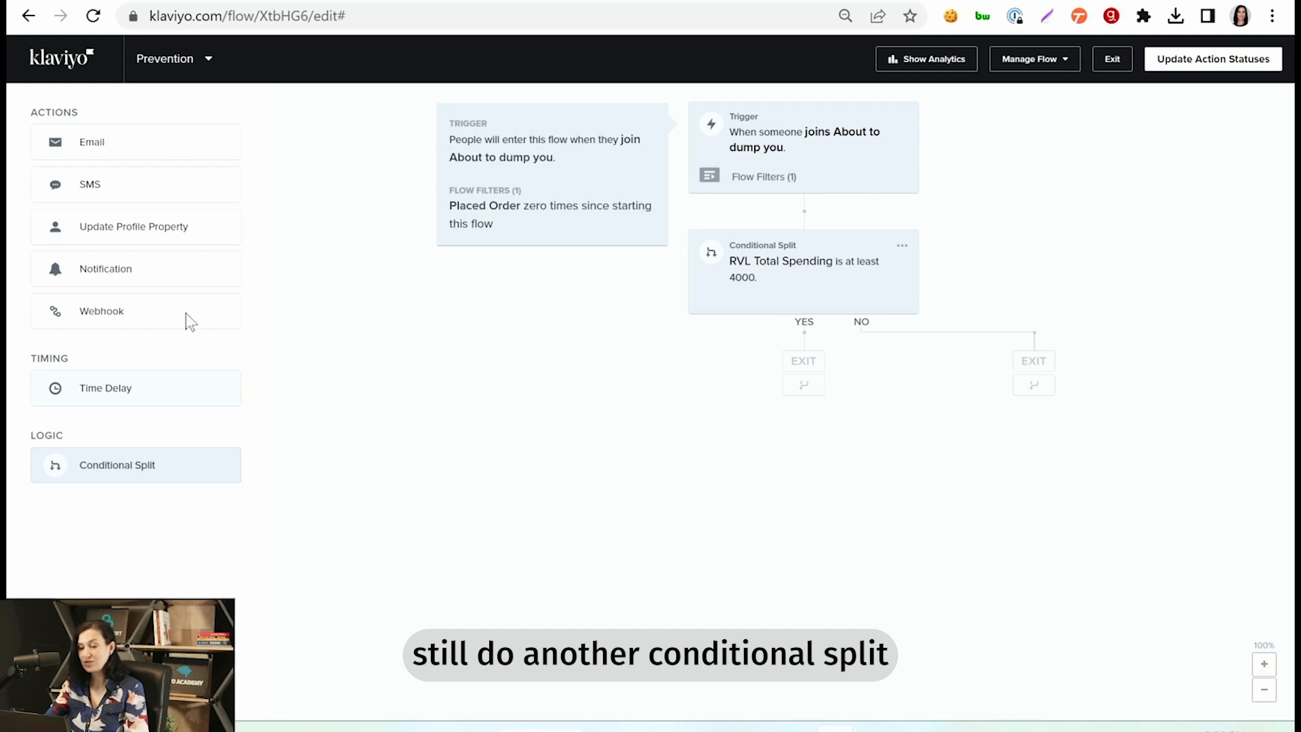
# Step: Add a second conditional split on the No branch, based on properties about someone with the RVL Total Spending property
pyautogui.moveTo(122, 478); pyautogui.dragTo(1048, 390)
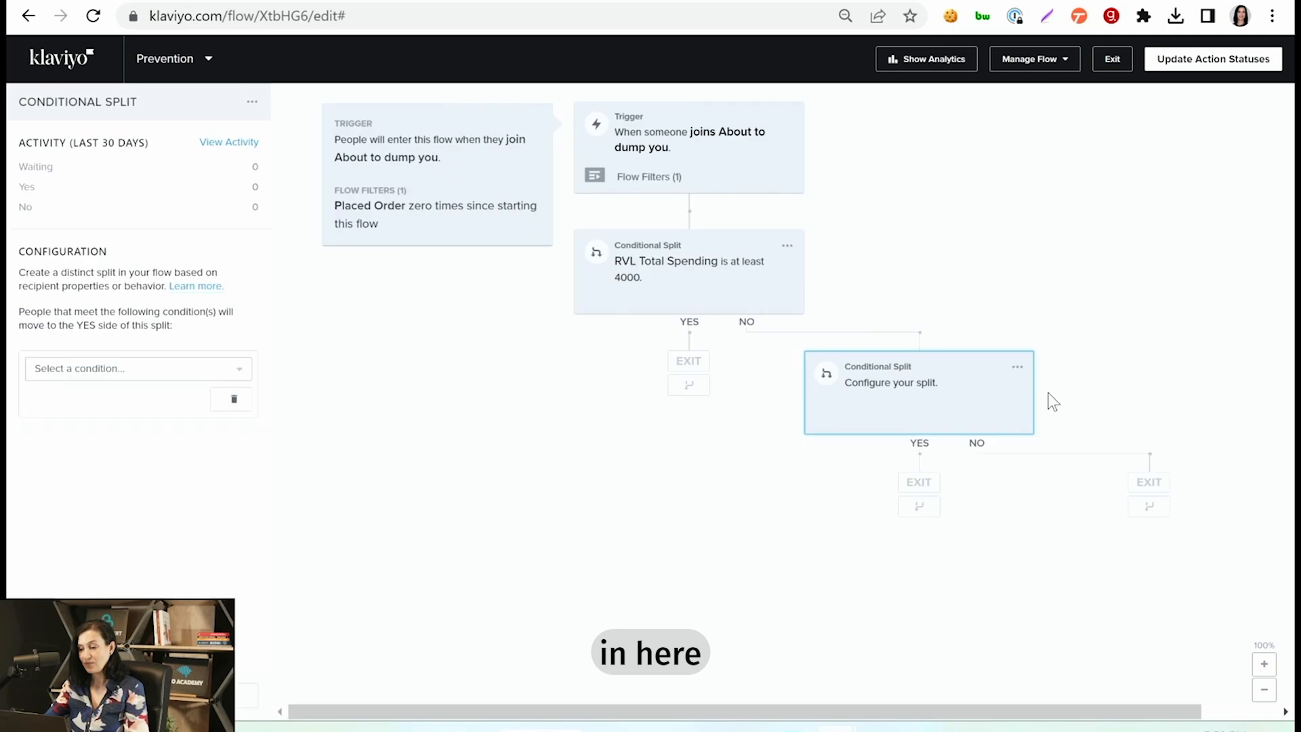
pyautogui.click(202, 376)
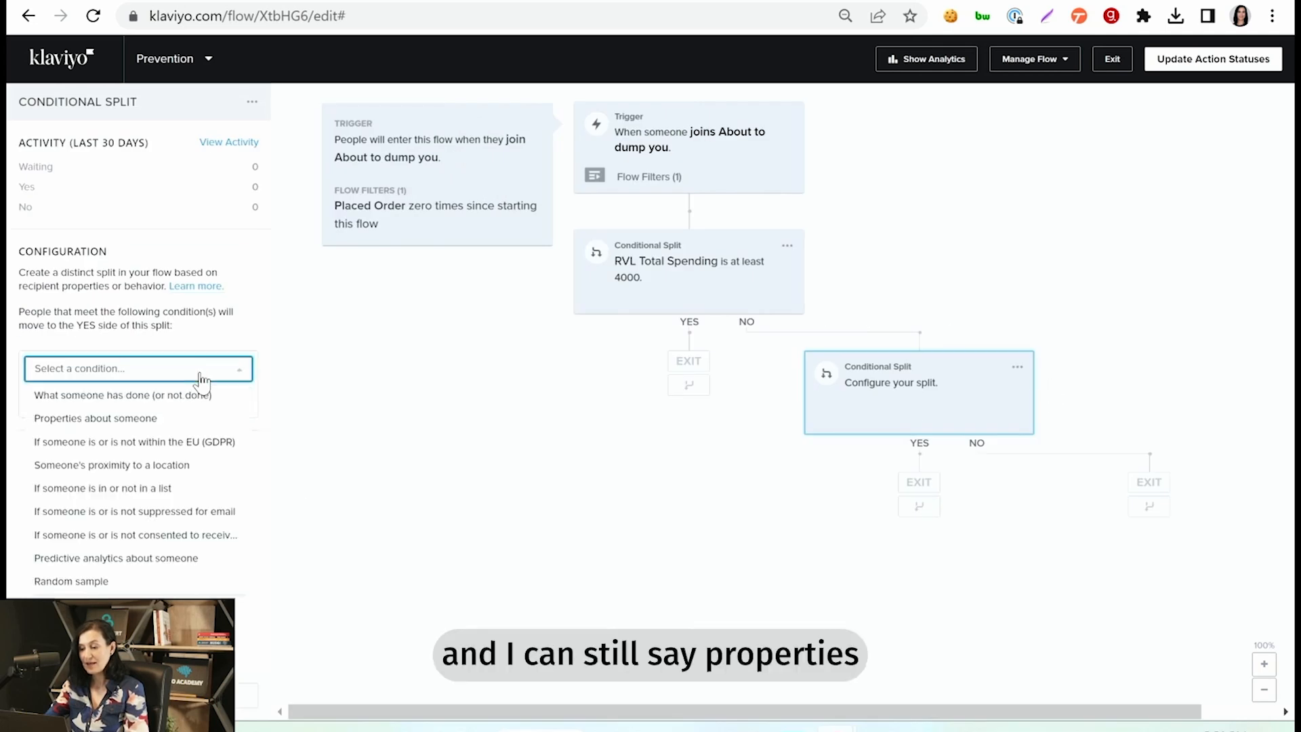
pyautogui.click(145, 418)
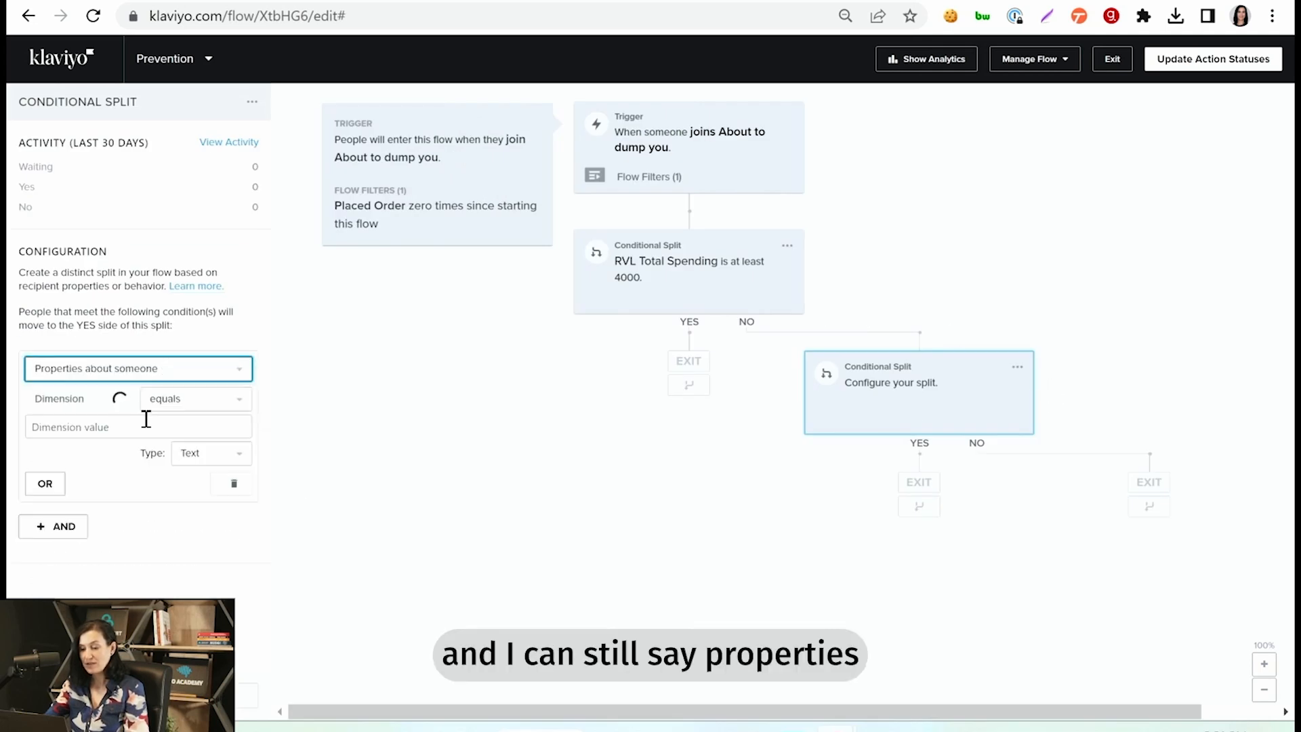
pyautogui.click(108, 401)
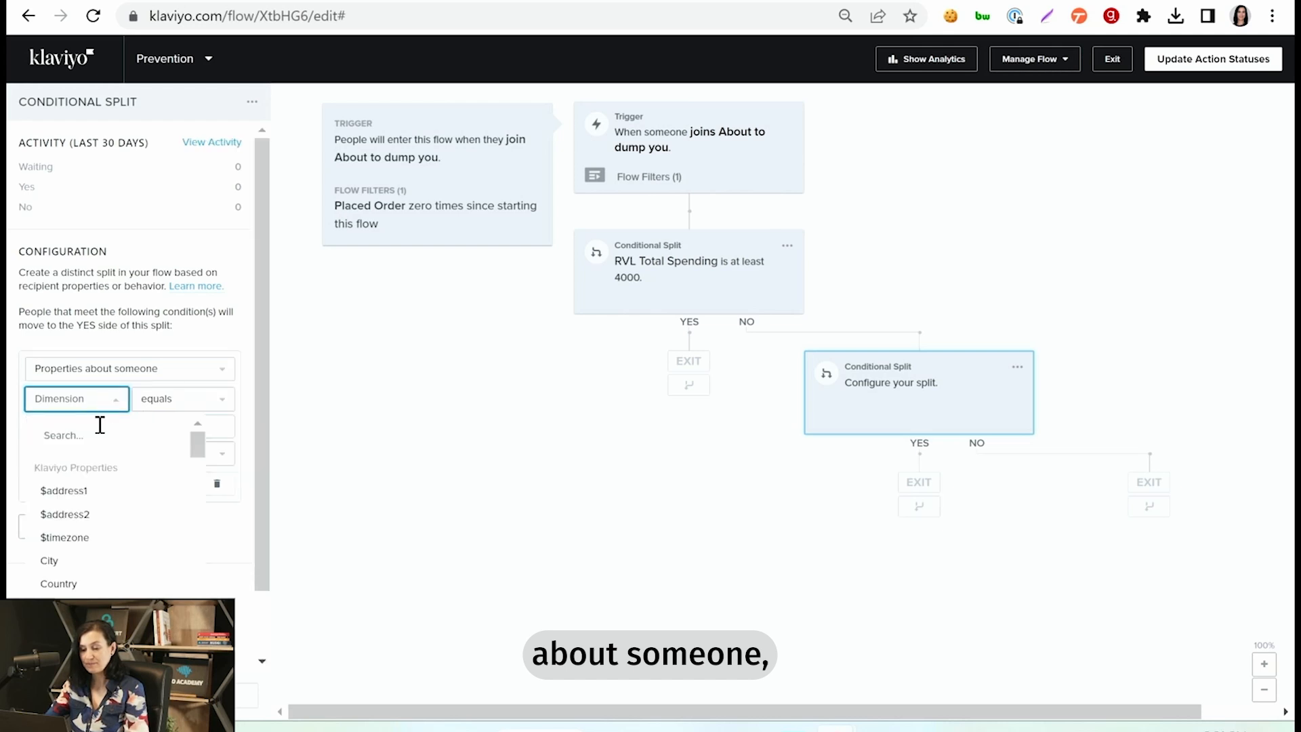
pyautogui.write('t')
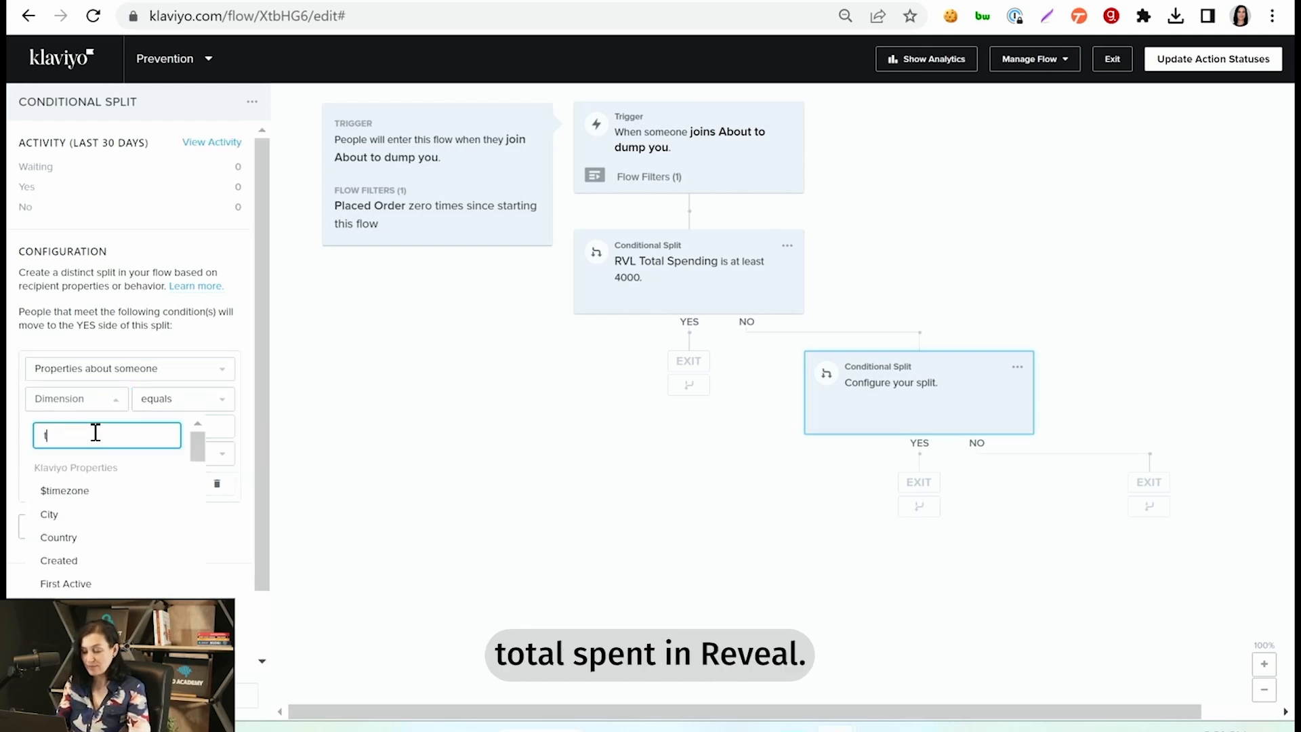
pyautogui.write('otal')
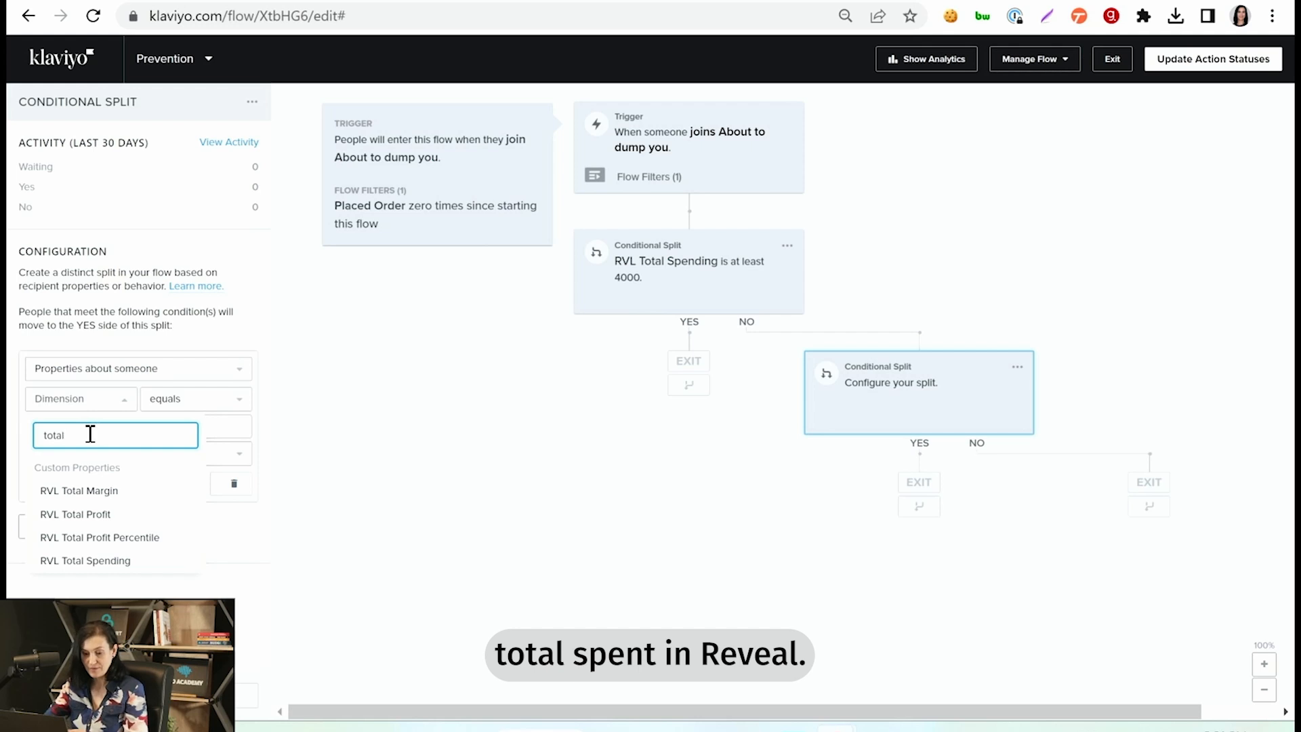
pyautogui.click(113, 567)
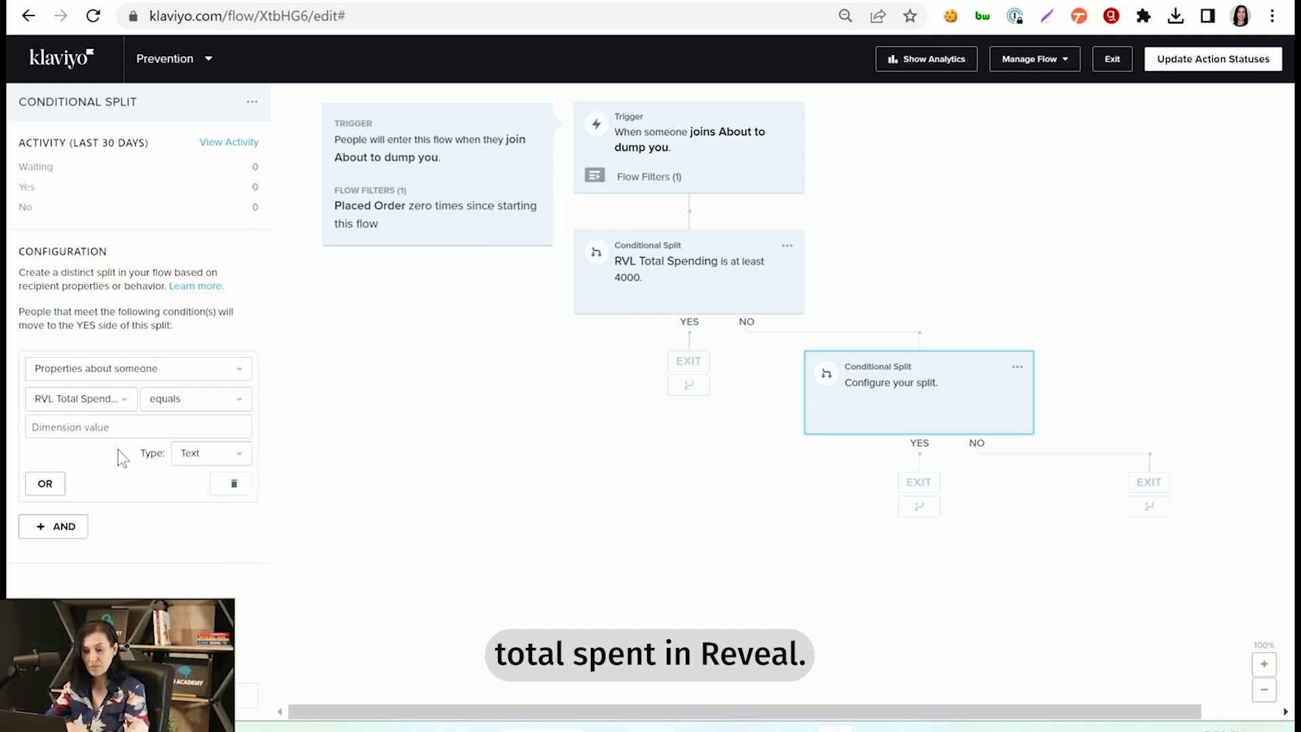
# Step: Make the second split's RVL Total Spending condition a Number that is at least 2000
pyautogui.click(221, 454)
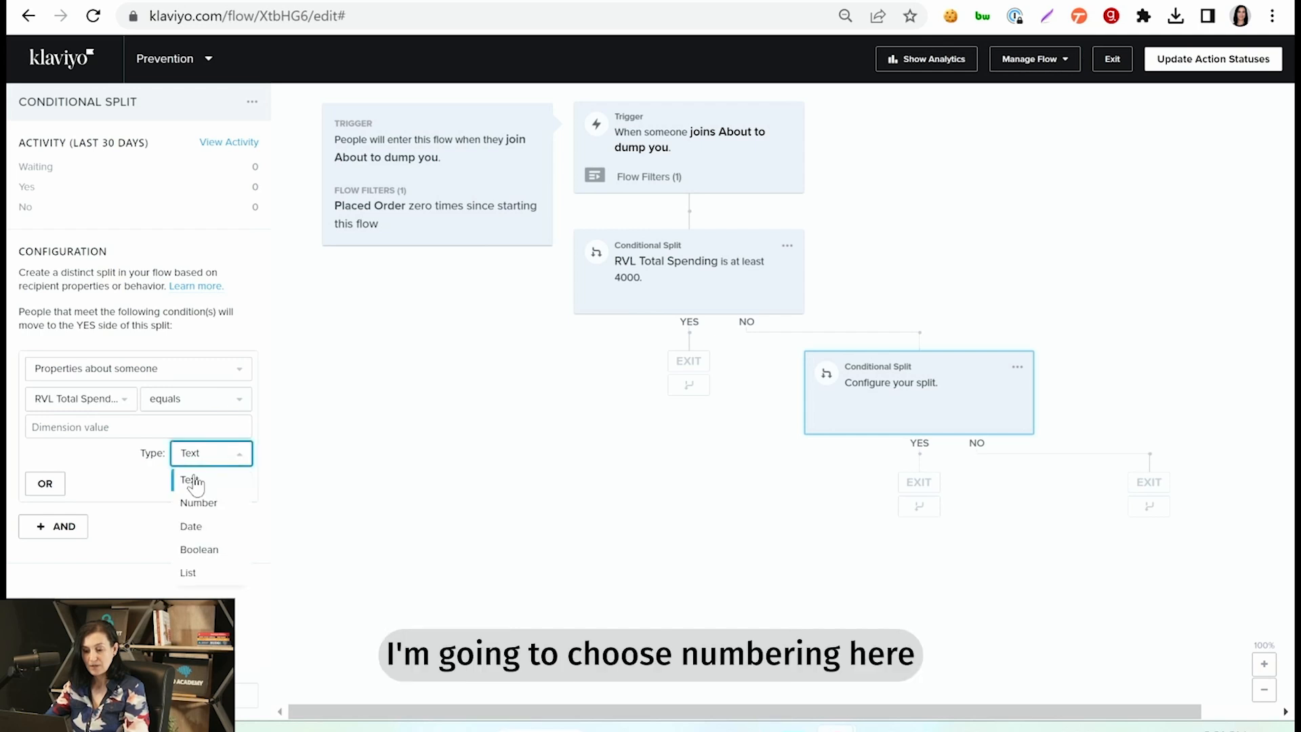
pyautogui.click(195, 499)
pyautogui.click(235, 407)
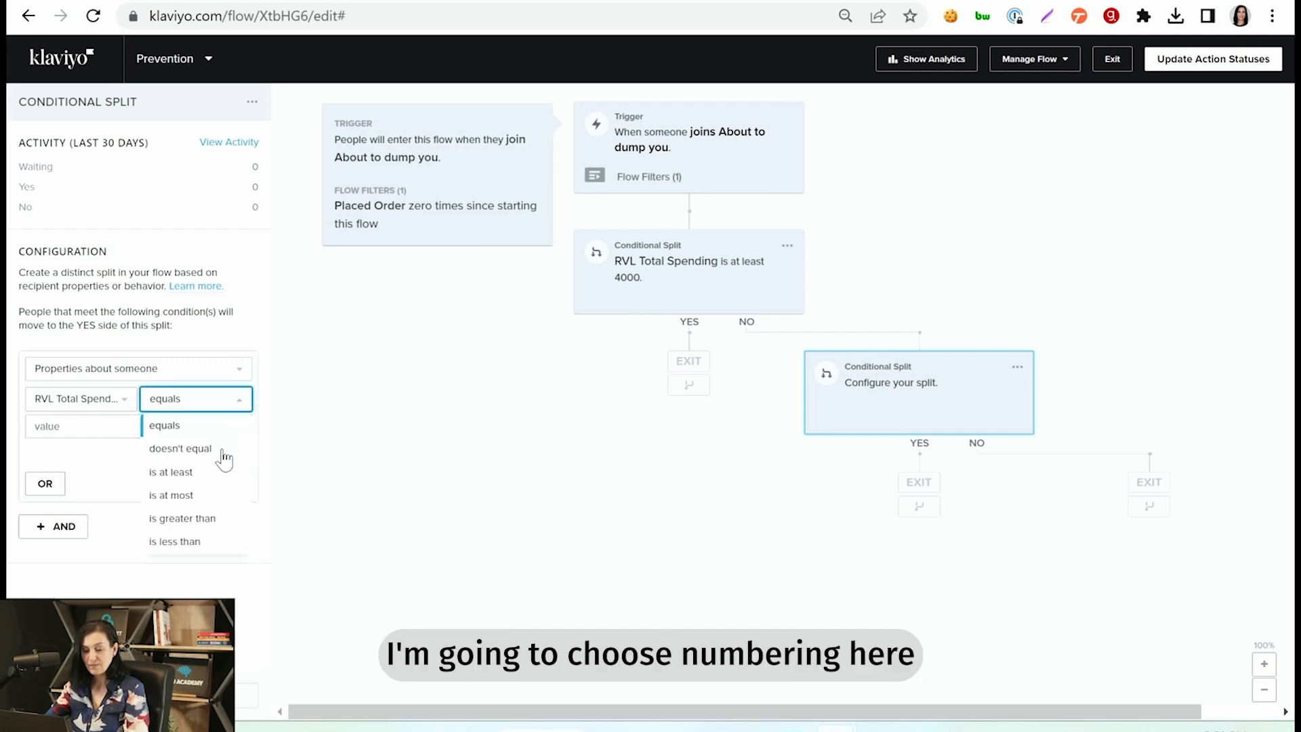
pyautogui.click(213, 470)
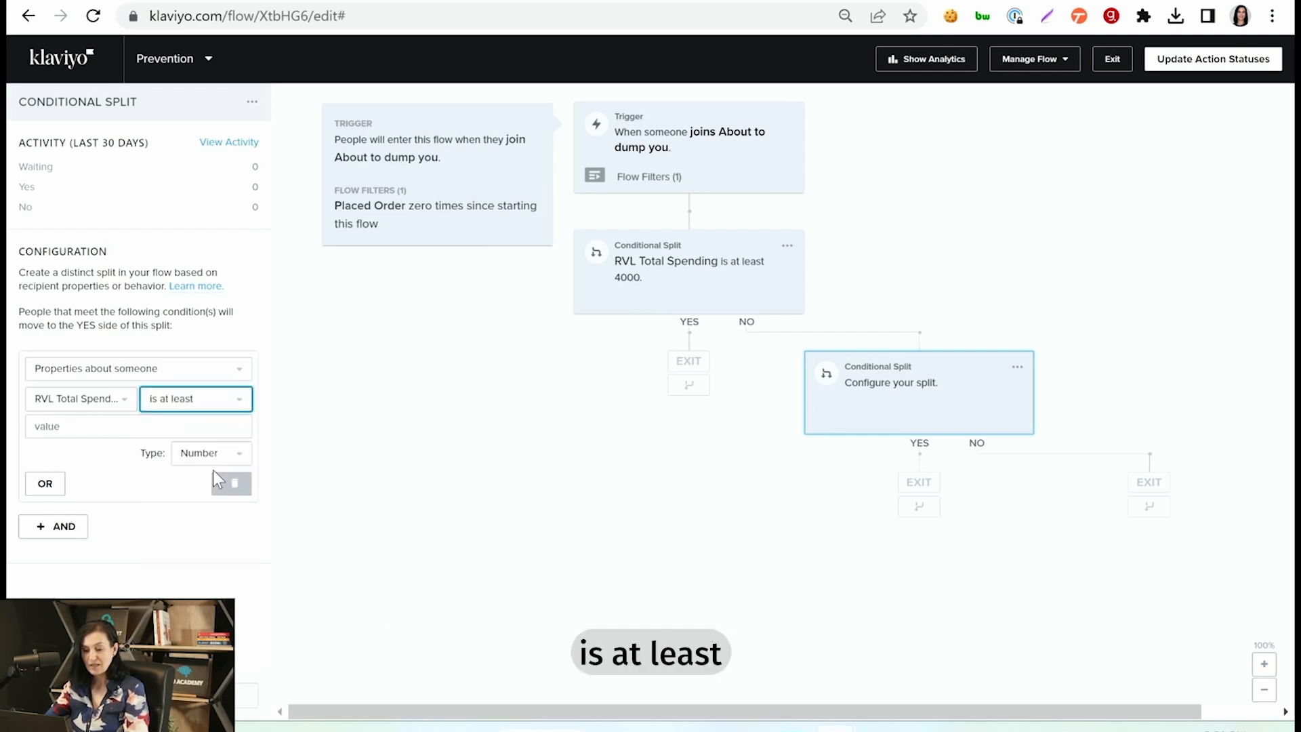
pyautogui.click(98, 431)
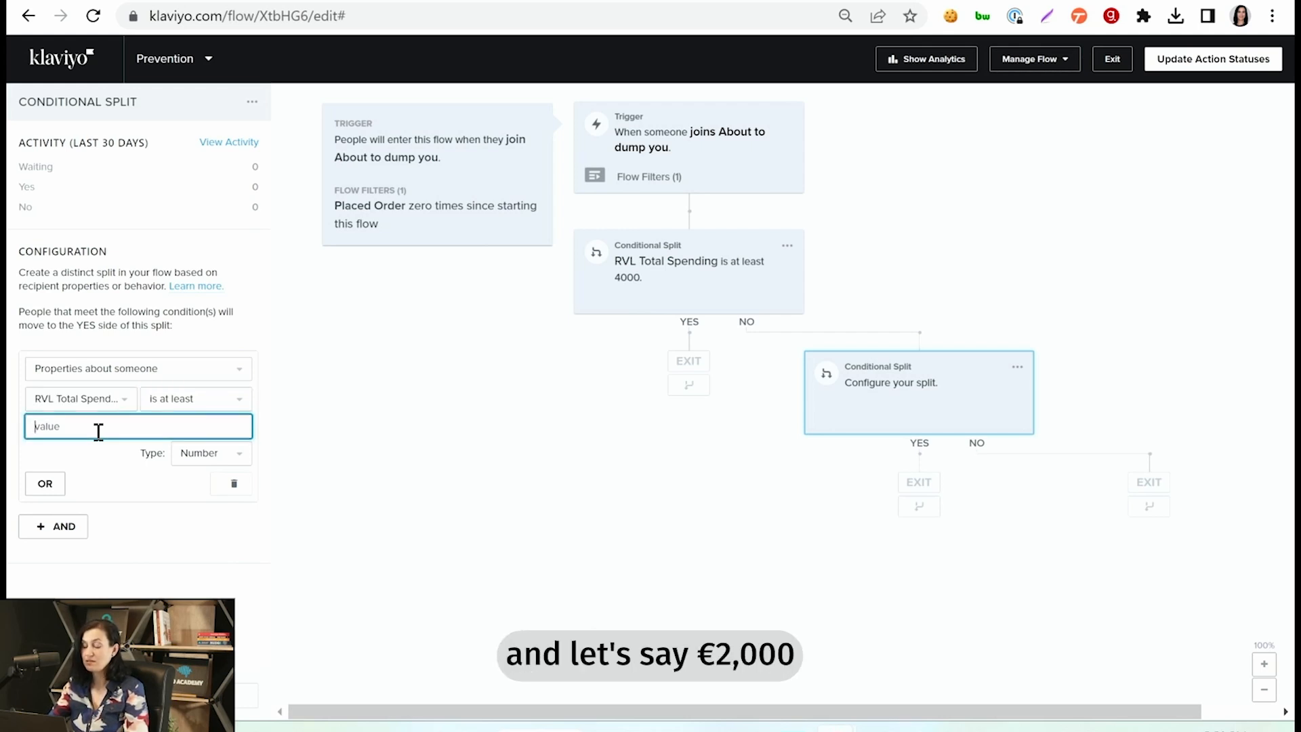
pyautogui.write('2000')
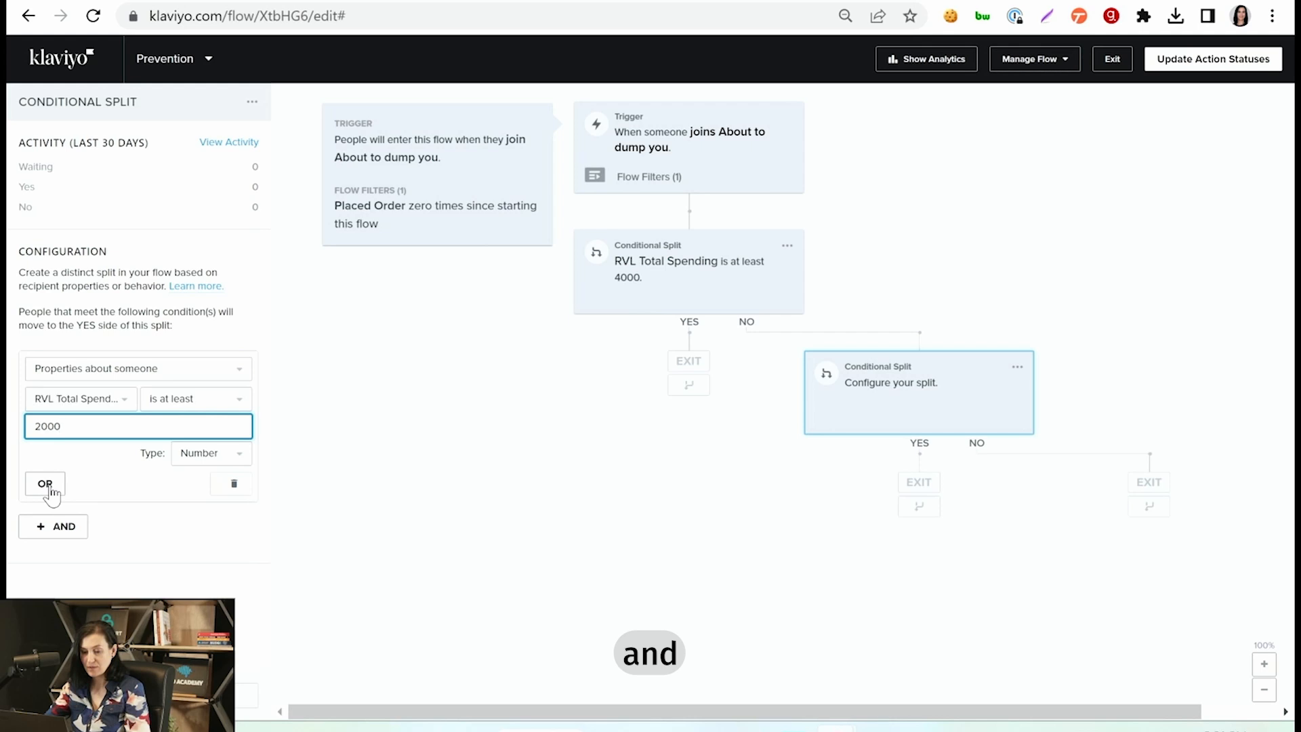
# Step: Add an AND condition to the second split using properties about someone and the RVL Total Spending property
pyautogui.click(61, 530)
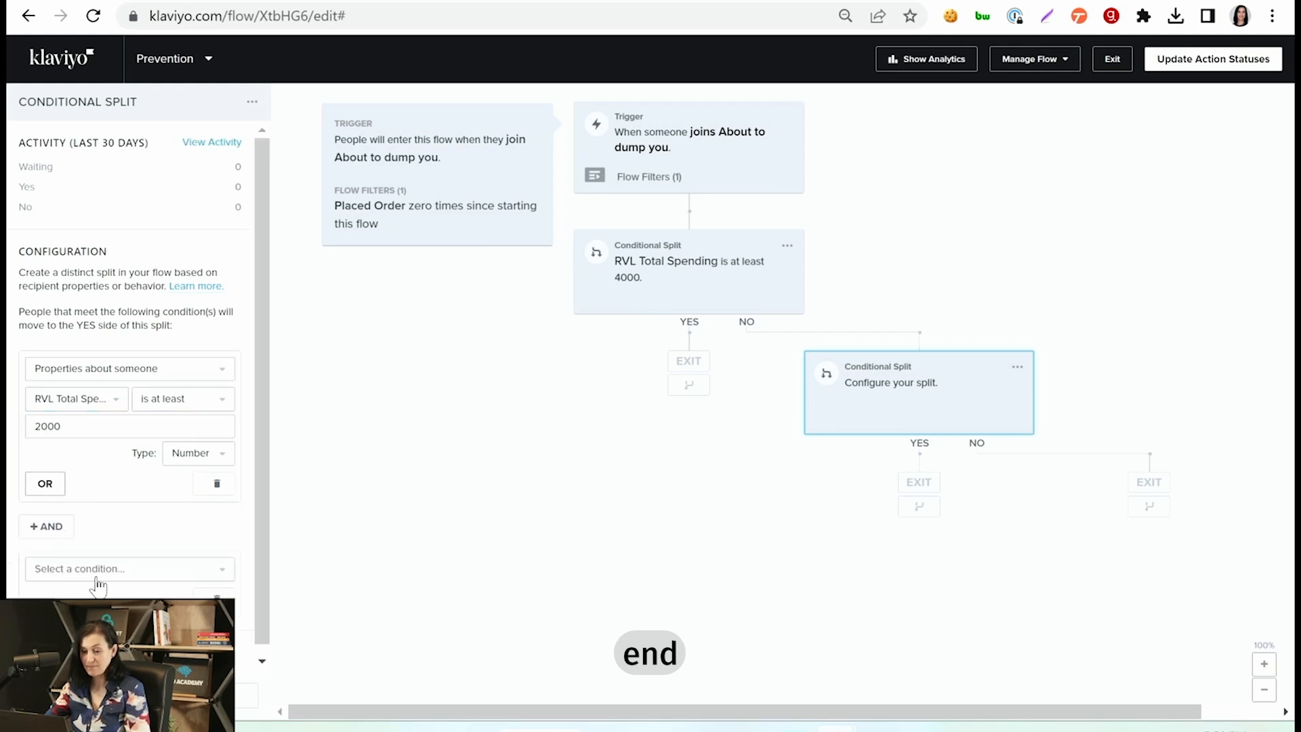
pyautogui.click(165, 572)
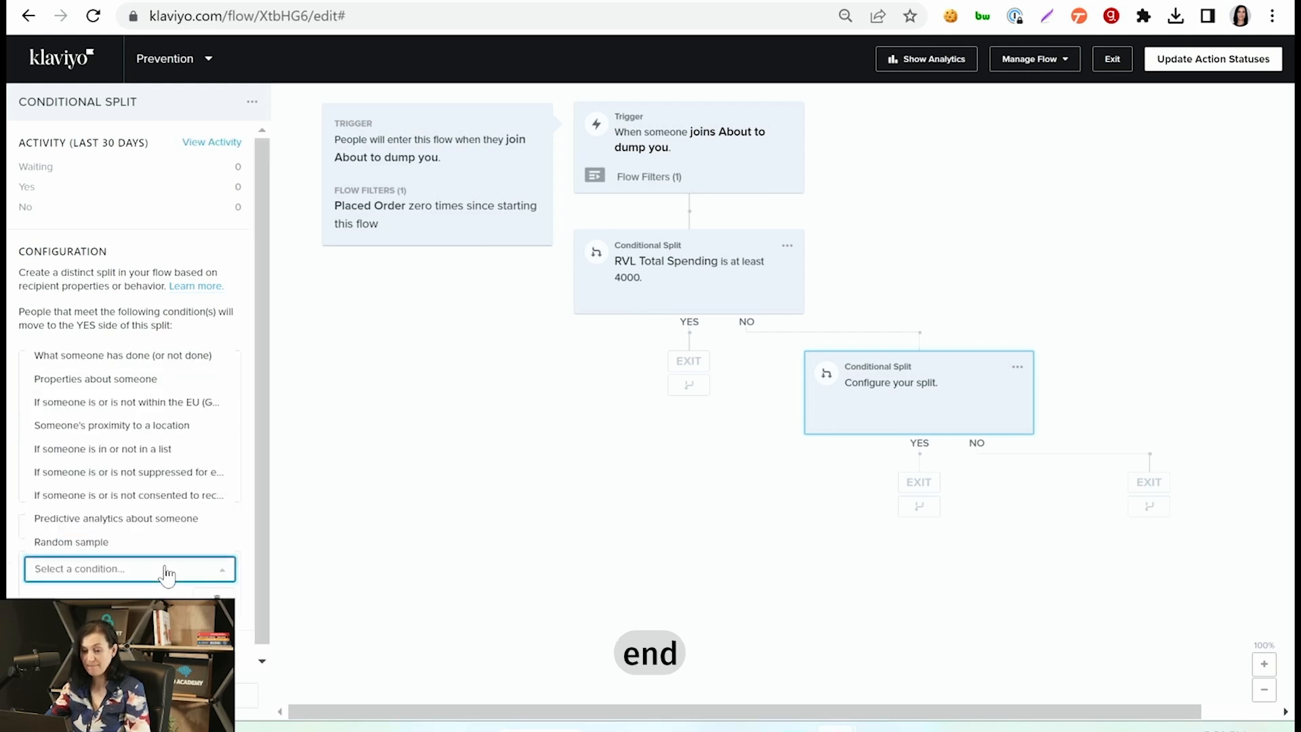
pyautogui.click(129, 380)
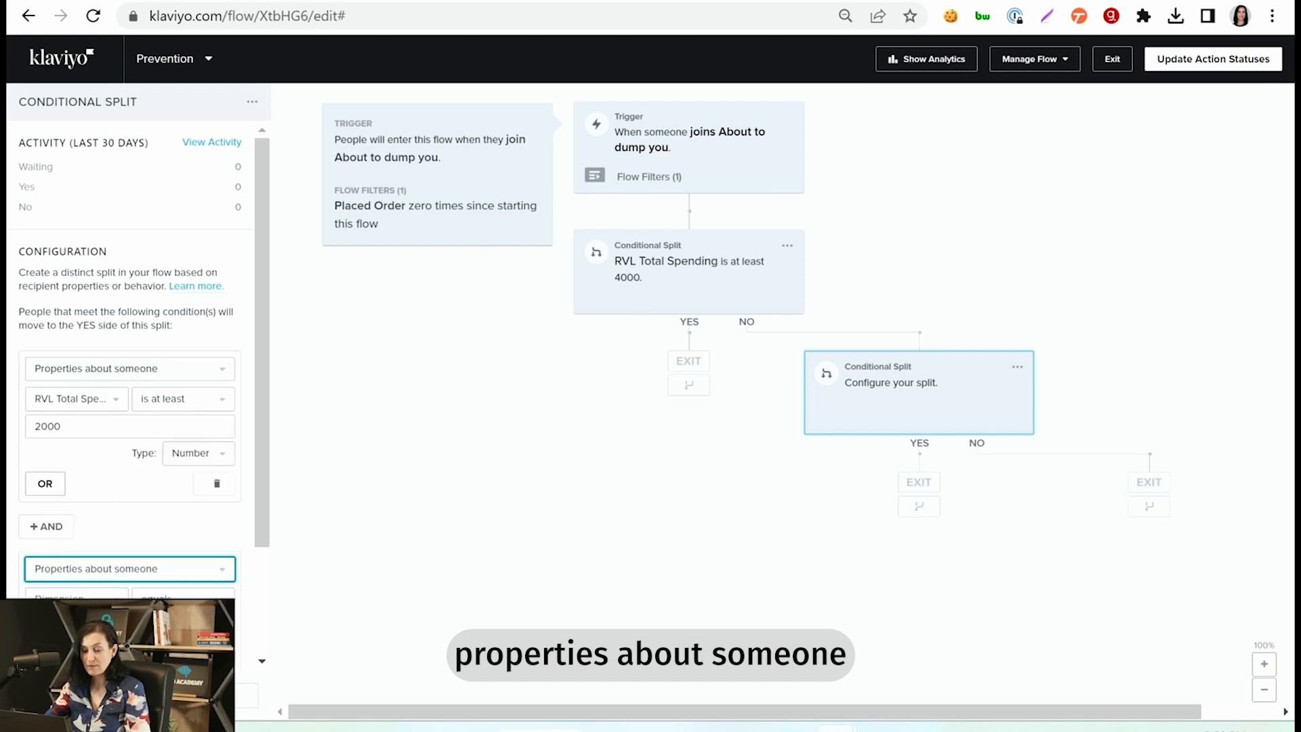
pyautogui.click(76, 597)
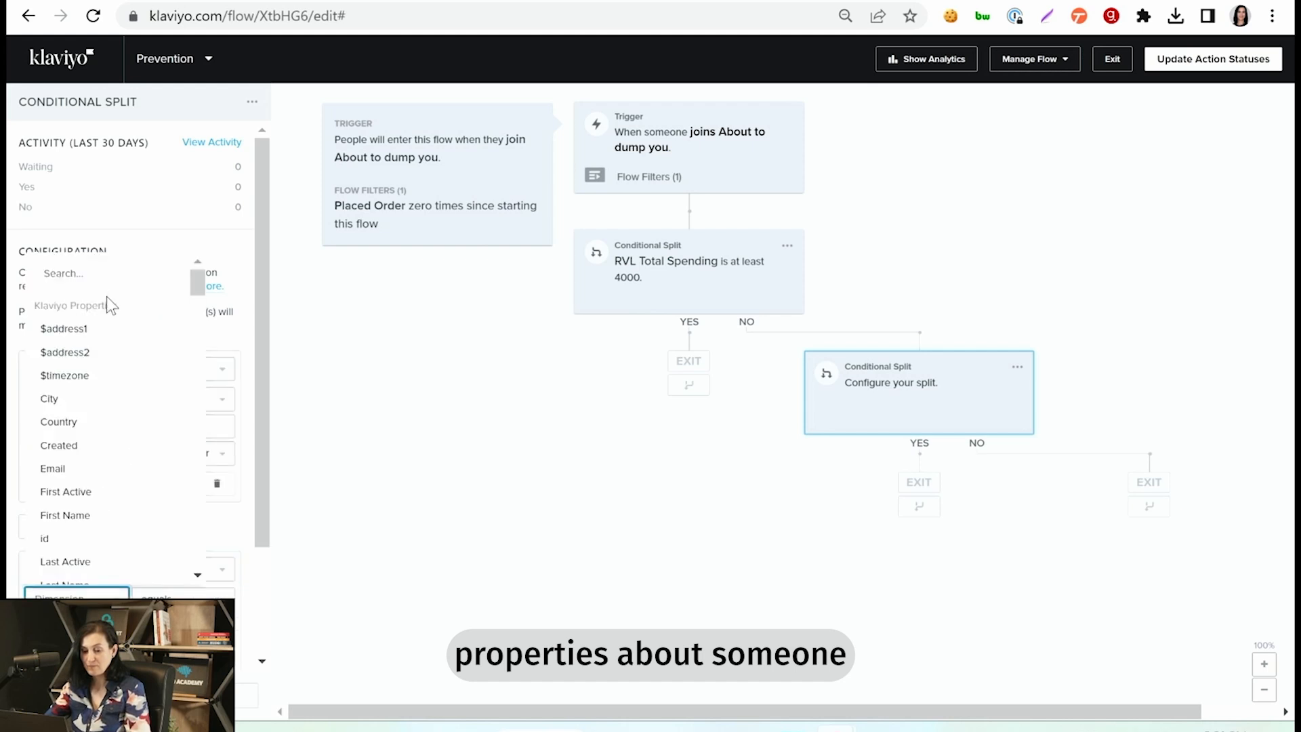
pyautogui.click(106, 272)
pyautogui.write('rvl')
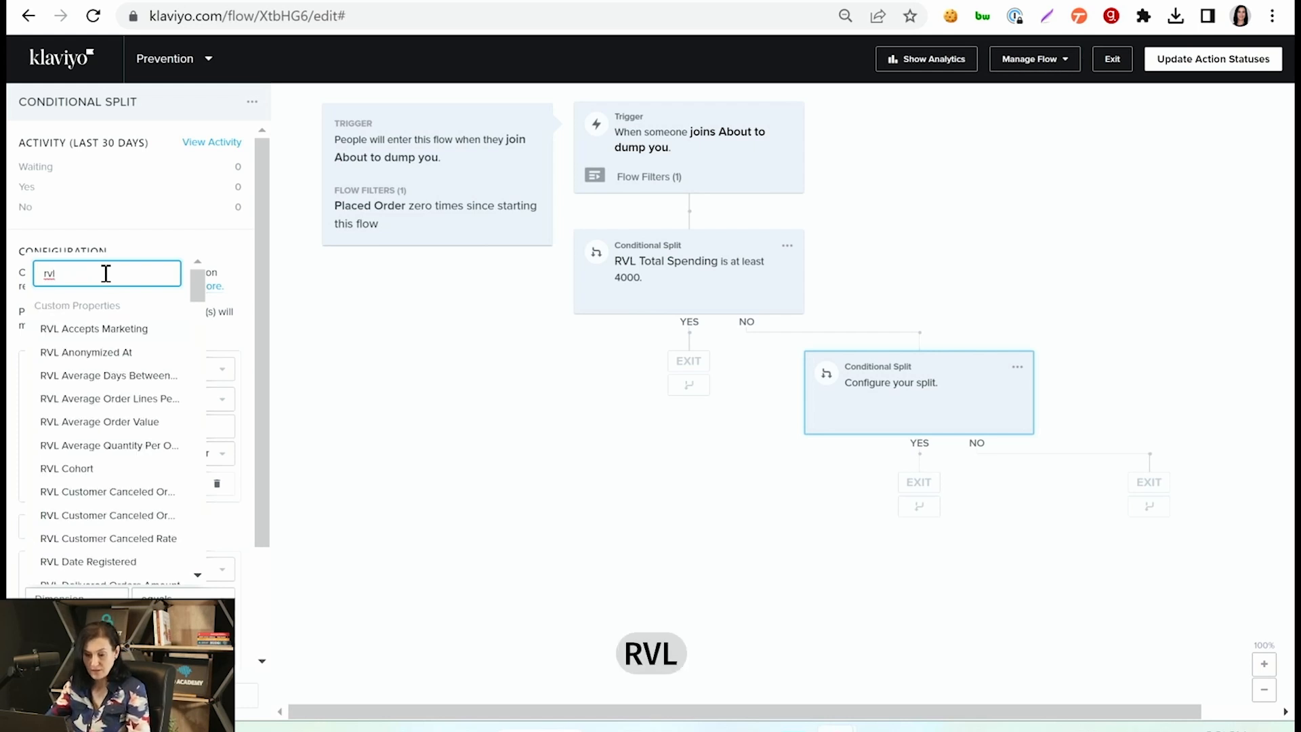
pyautogui.write(' tot')
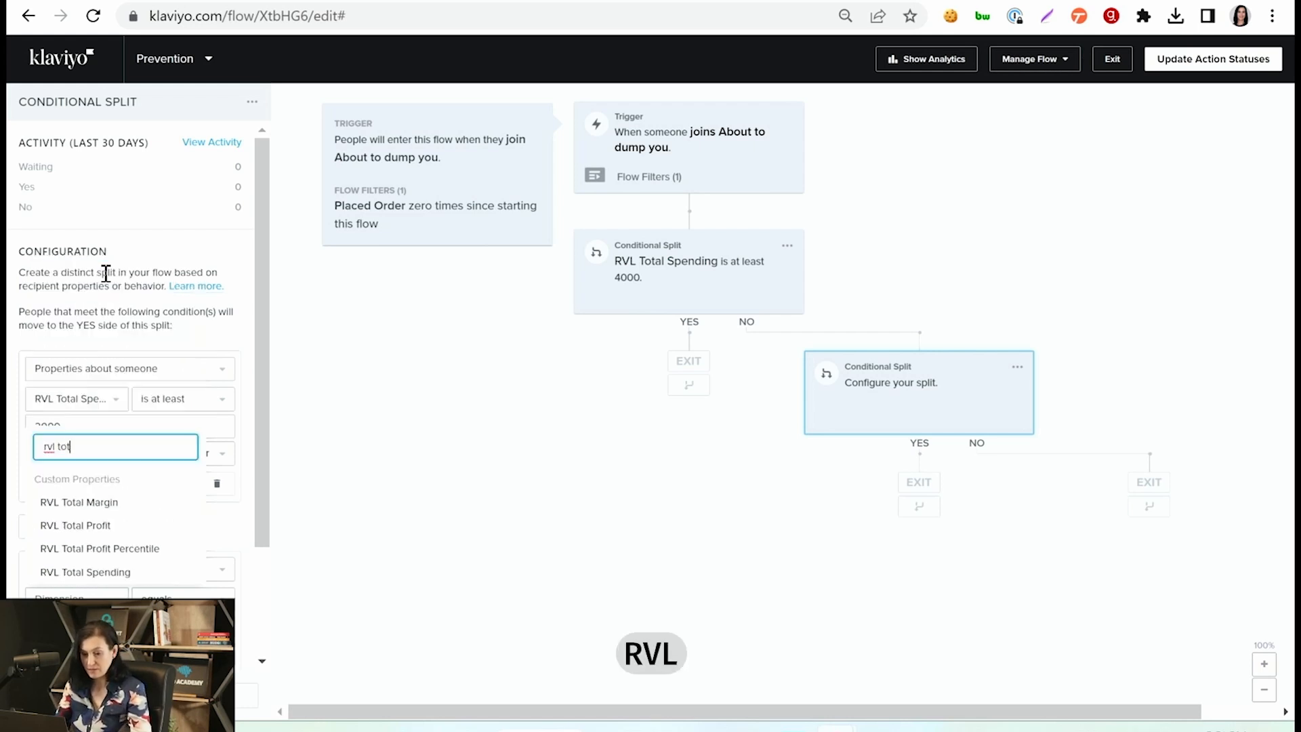
pyautogui.click(112, 574)
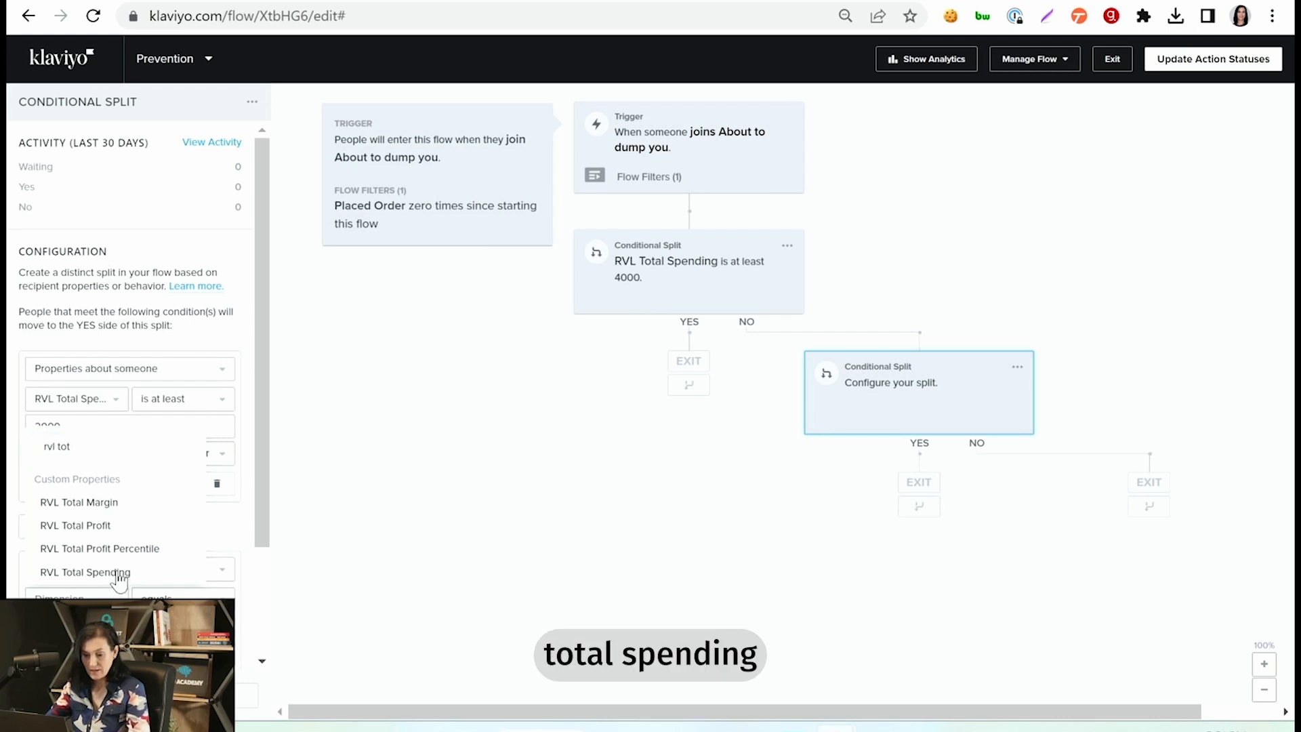
# Step: Set the added RVL Total Spending condition to the Number type, is at most 4000, and save the second split
pyautogui.scroll(-1, 129, 590)
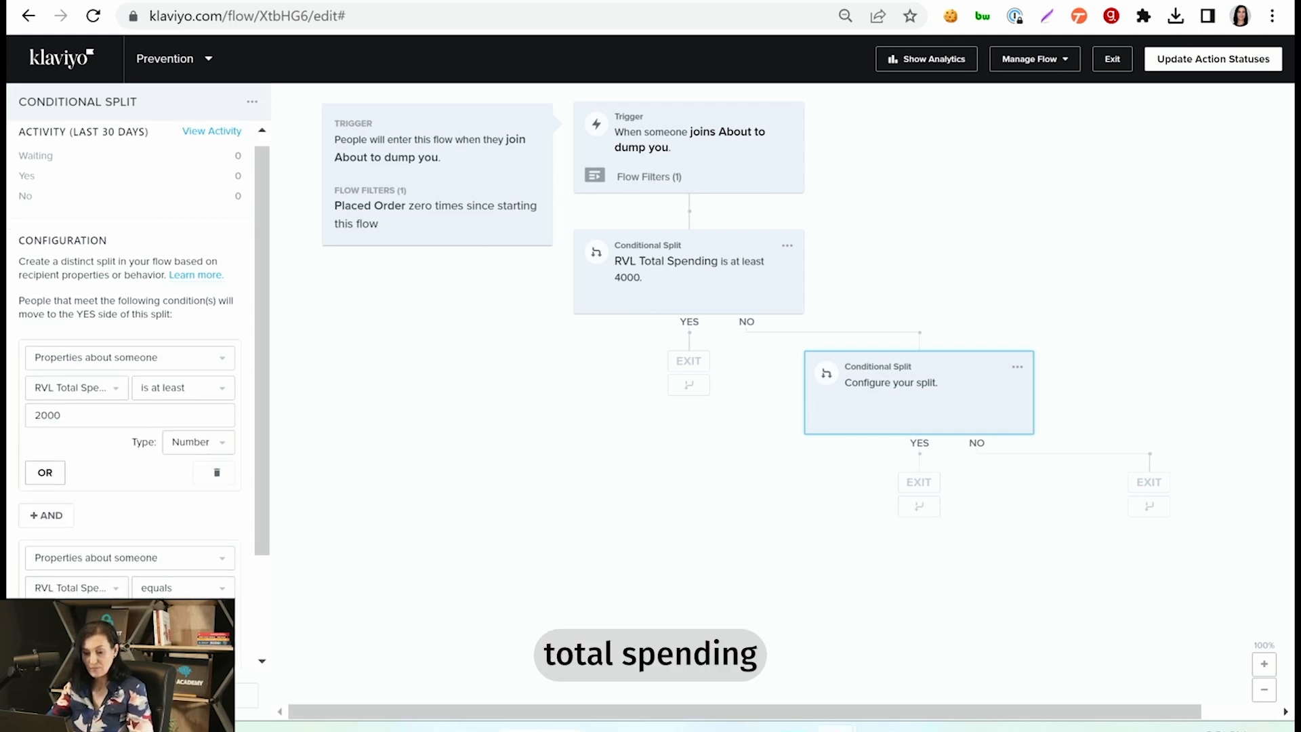
pyautogui.click(208, 588)
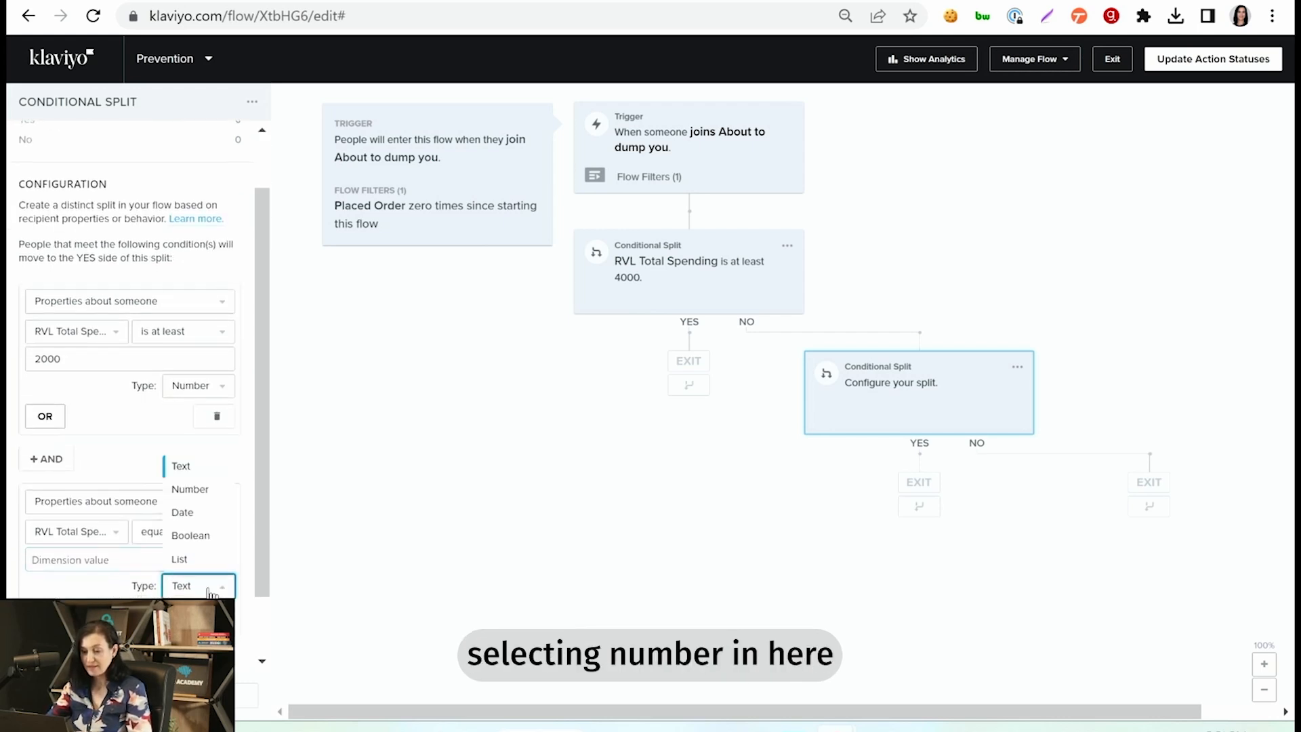
pyautogui.click(208, 500)
pyautogui.click(207, 531)
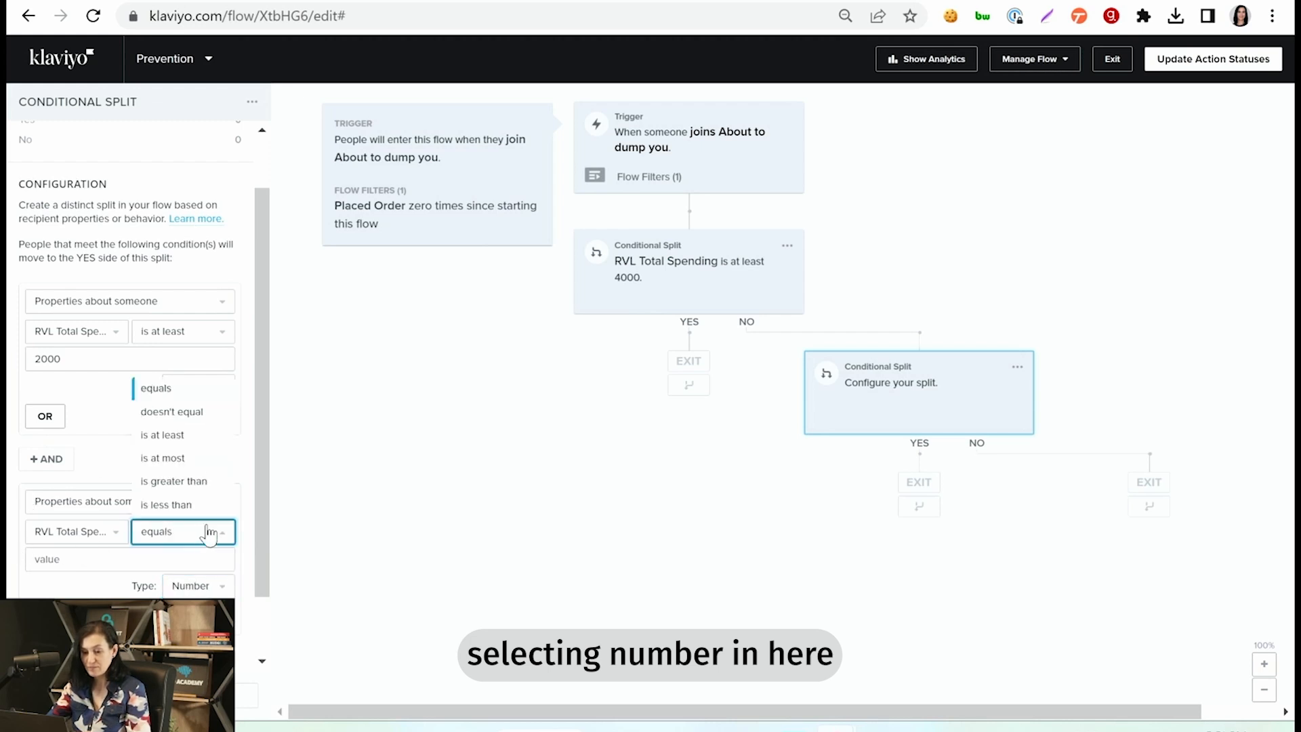
pyautogui.click(179, 461)
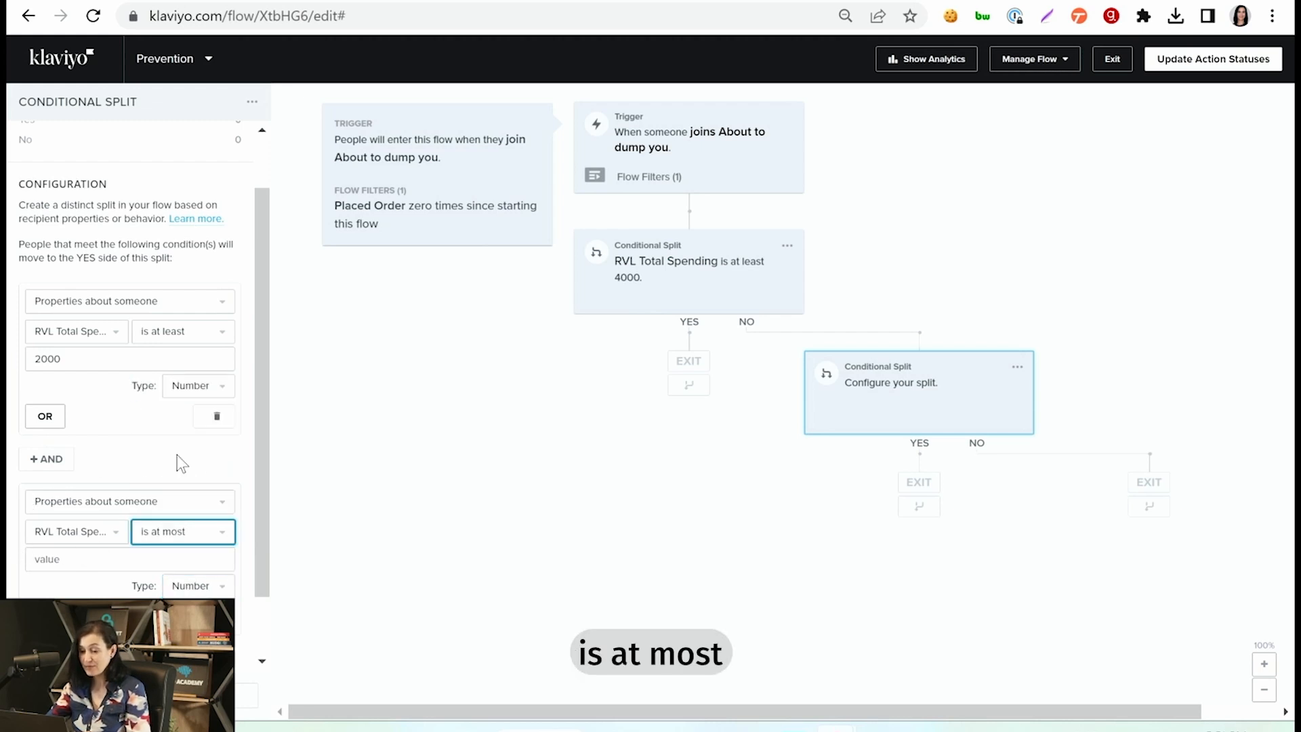
pyautogui.click(71, 557)
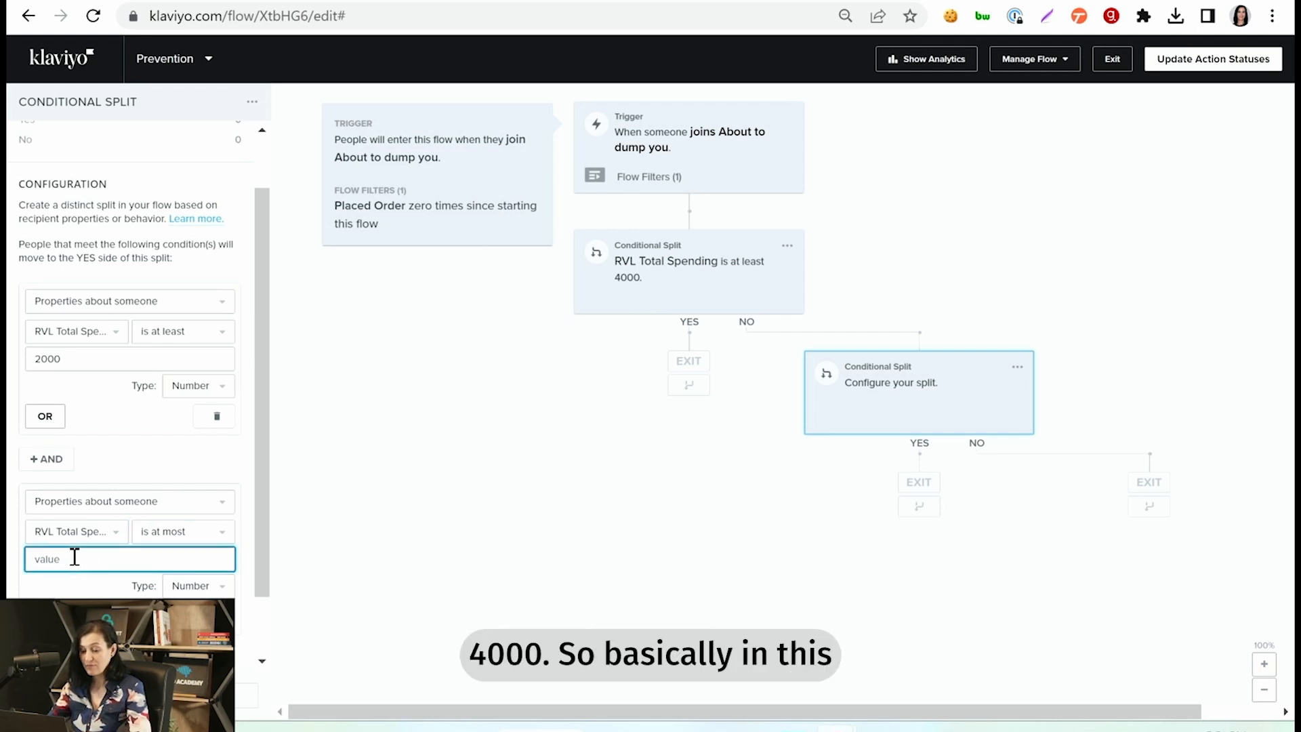
pyautogui.write('4000')
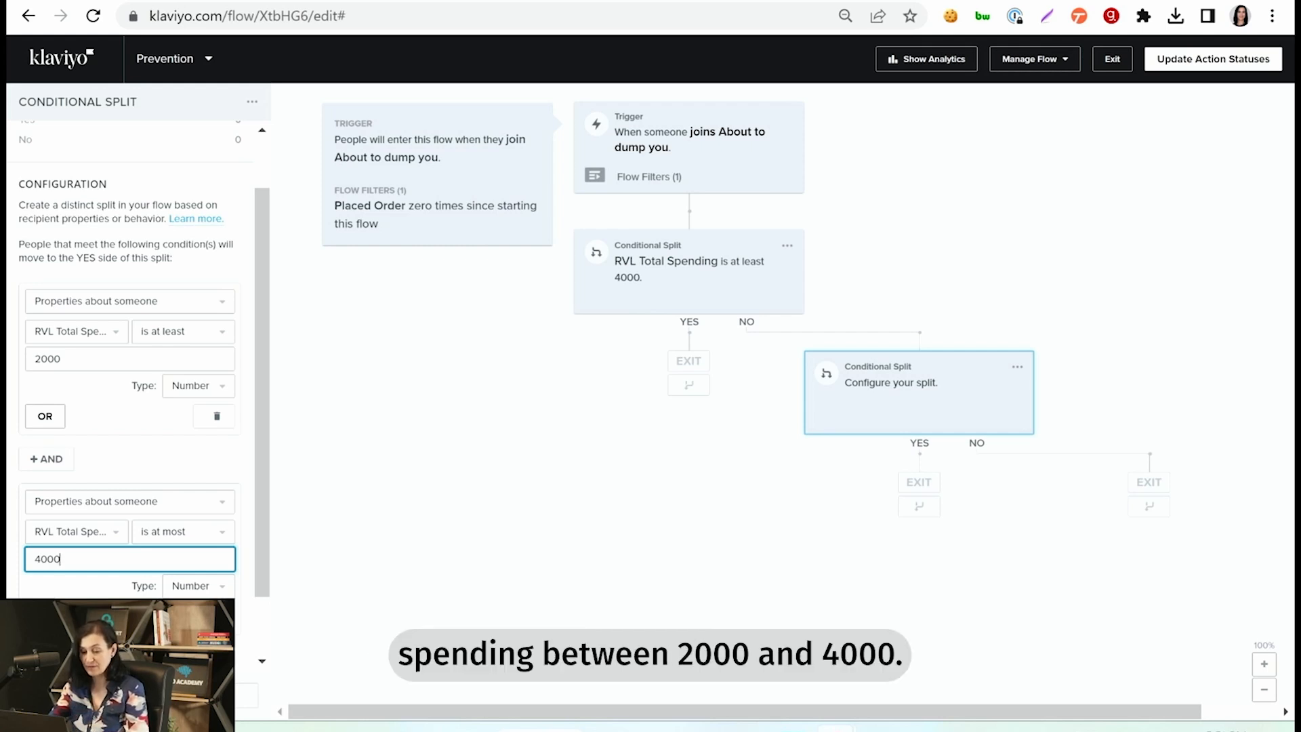
pyautogui.click(224, 695)
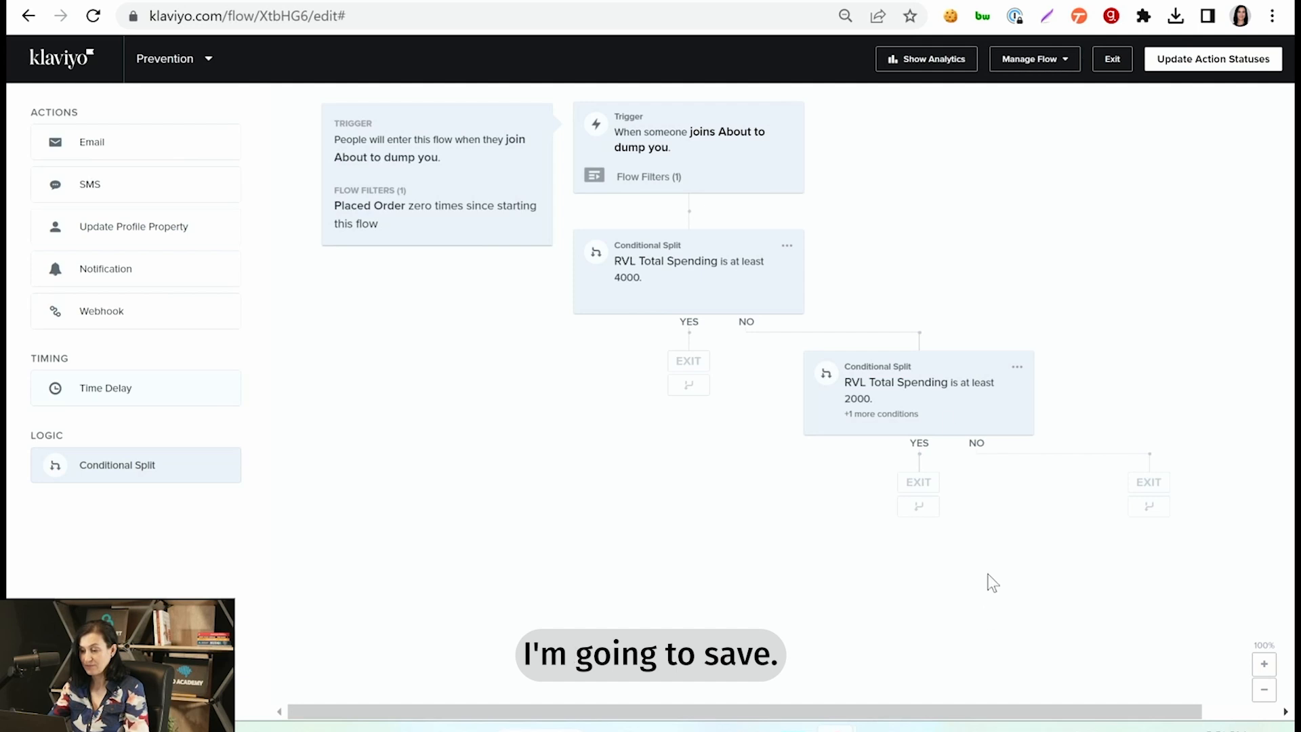